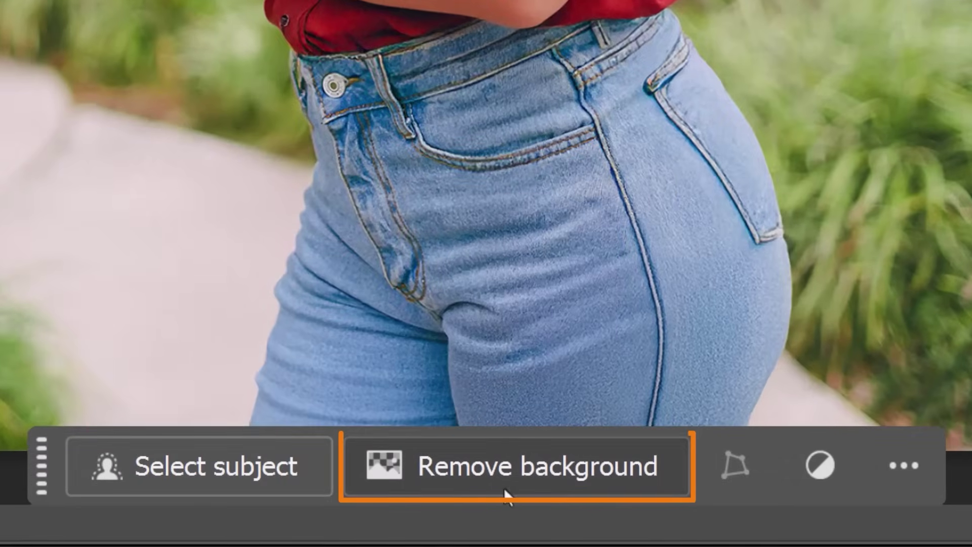
- Remove the background automatically, then open Select and Mask with the Onion Skin view
click(503, 488)
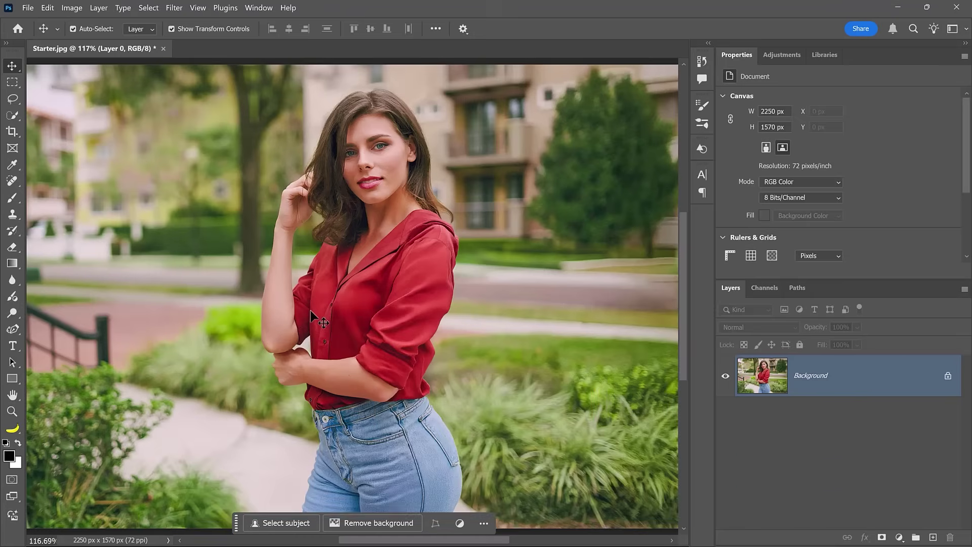
key(ctrl+alt+r)
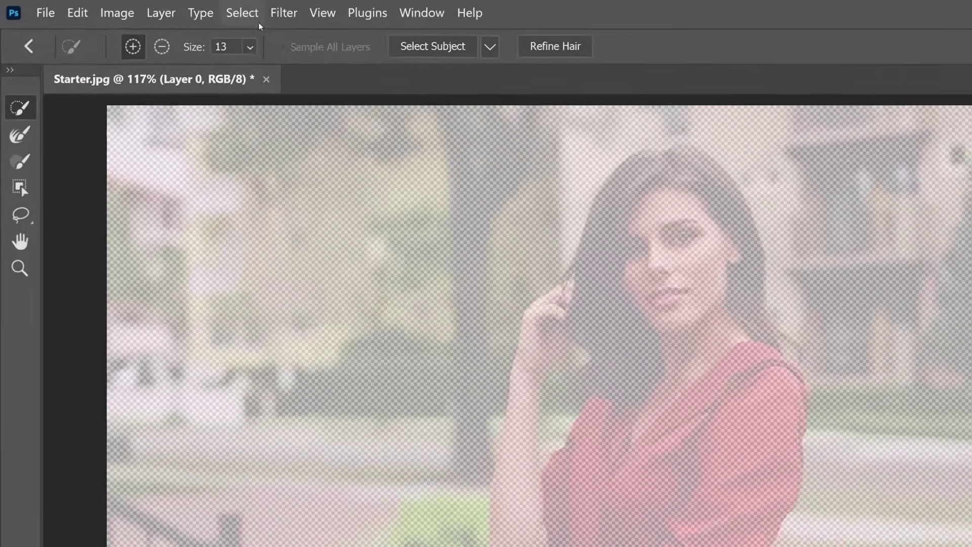
click(148, 7)
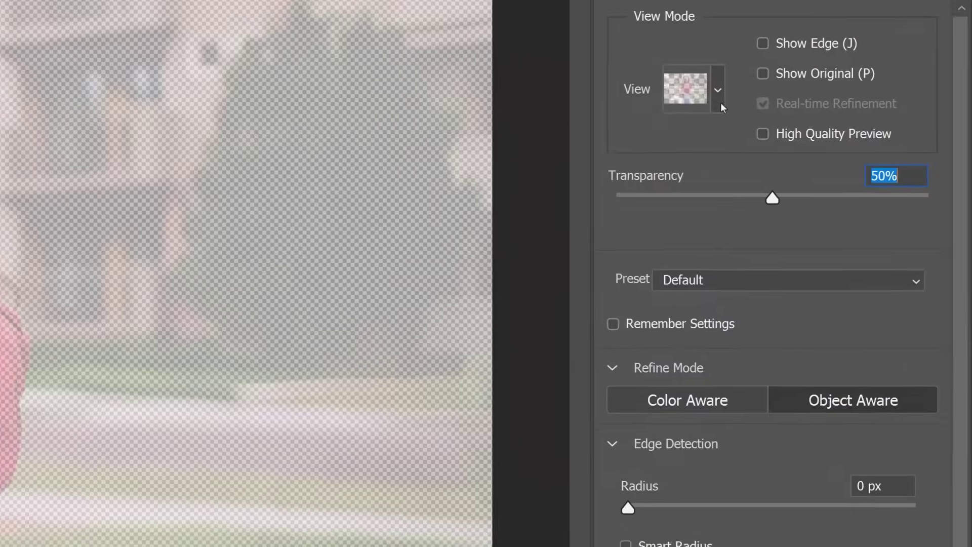
click(844, 113)
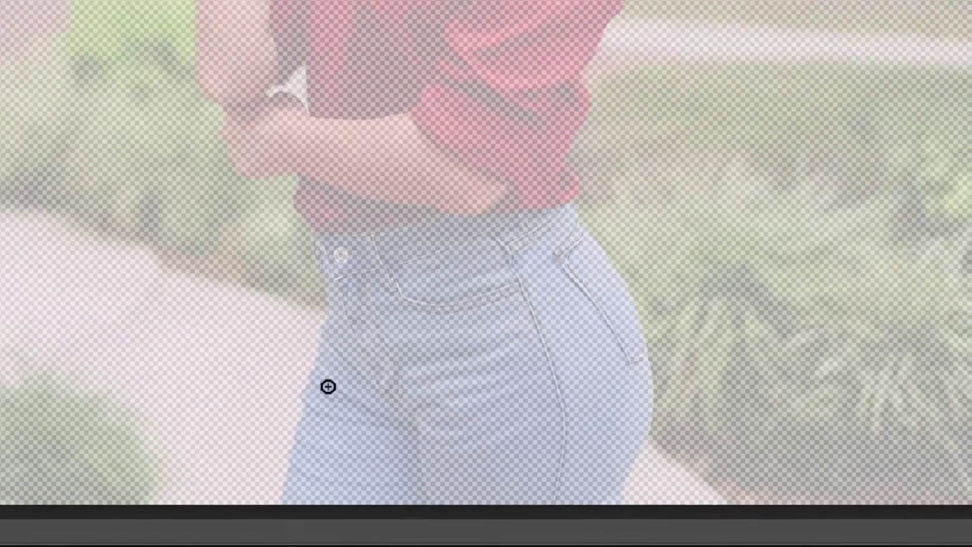
- Paint the lower jeans, front and waistband into the Quick Selection
drag(360, 477, 377, 509)
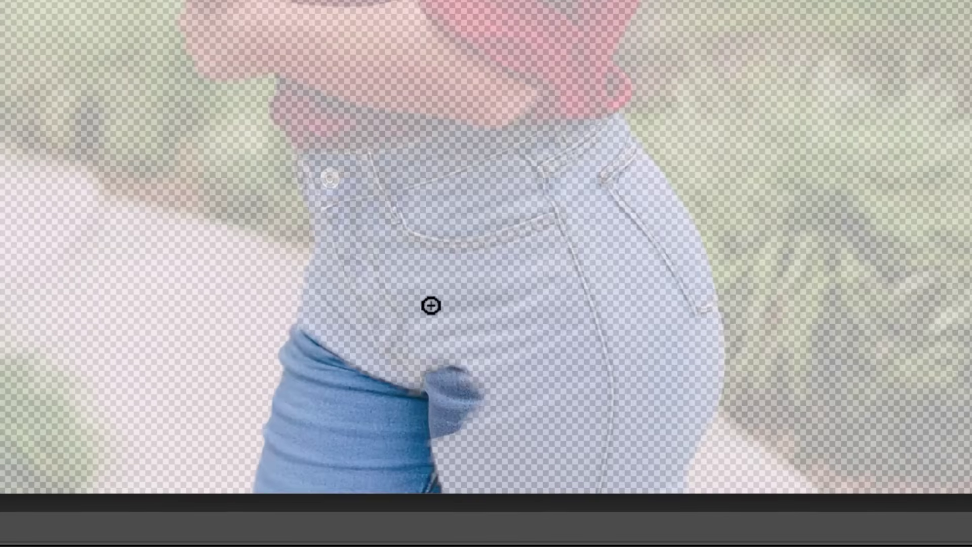
mouse_move(431, 305)
mouse_down()
mouse_move(408, 287)
mouse_move(404, 266)
mouse_move(418, 218)
mouse_up()
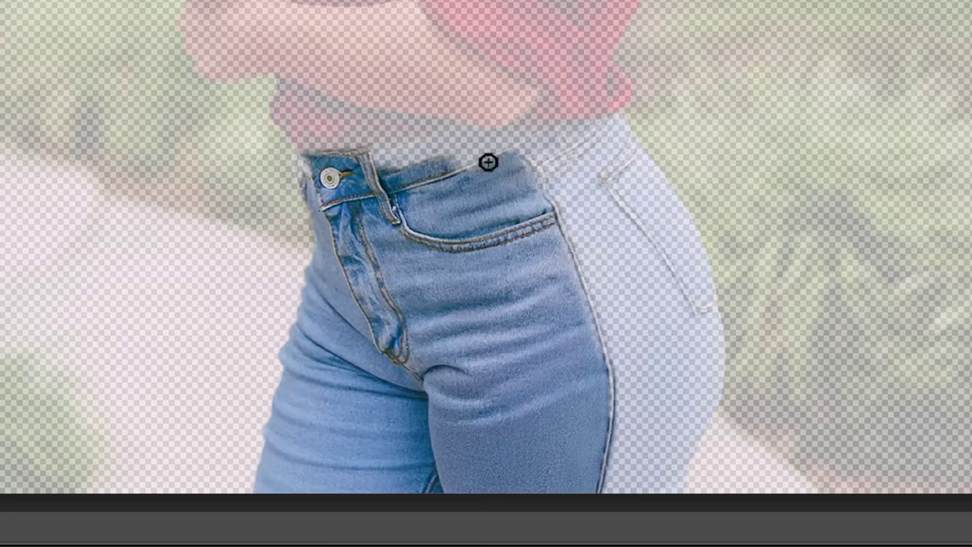
mouse_move(488, 162)
mouse_down()
mouse_move(556, 160)
mouse_move(601, 182)
mouse_move(654, 250)
mouse_up()
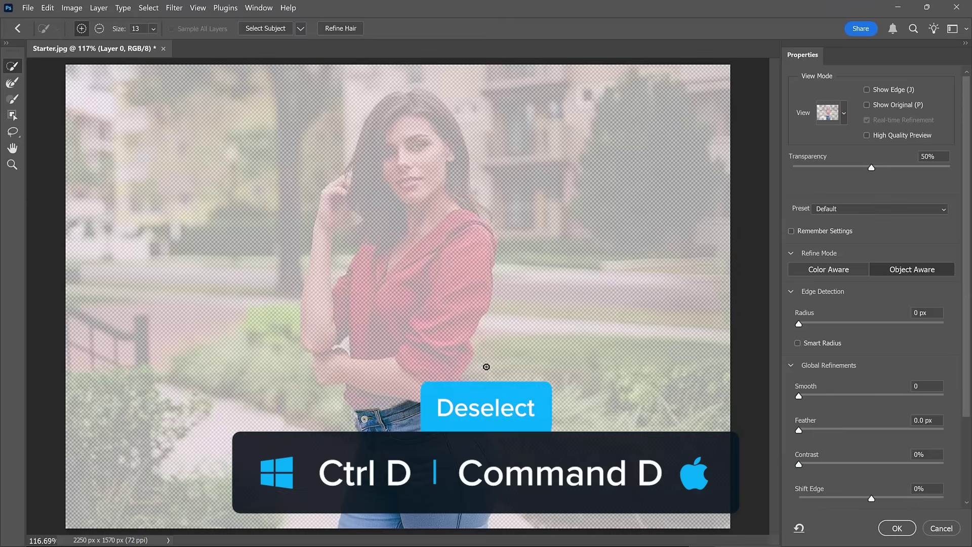
- Clear the jeans selection and run Select Subject with a chosen processing option
key(ctrl+d)
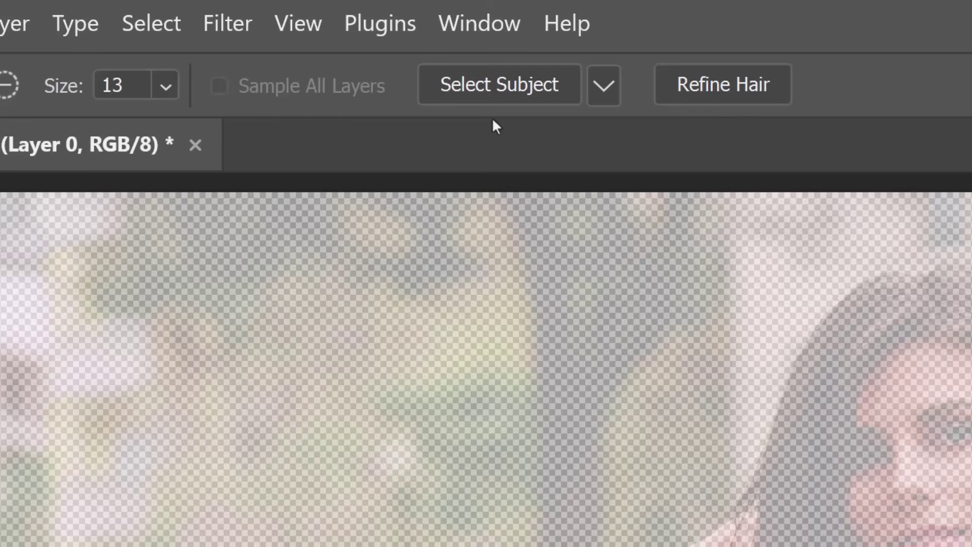
click(602, 93)
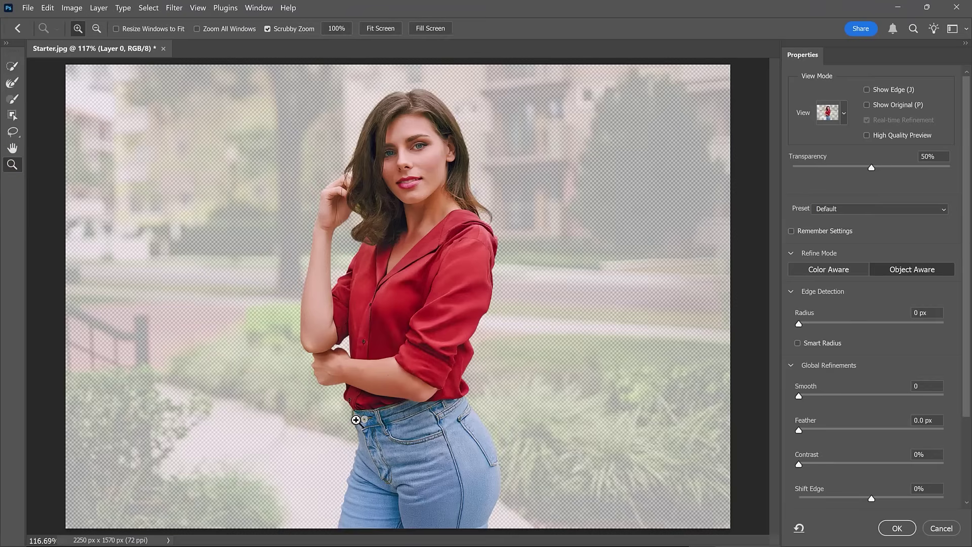
- Zoom to the waistband and subtract the green fringe with a smaller brush, then fit screen
drag(355, 420, 356, 420)
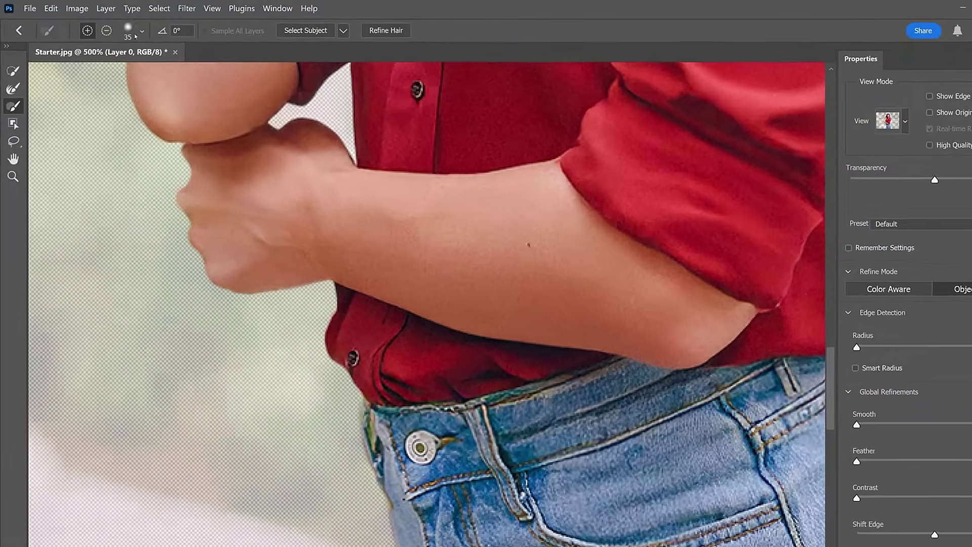
click(141, 32)
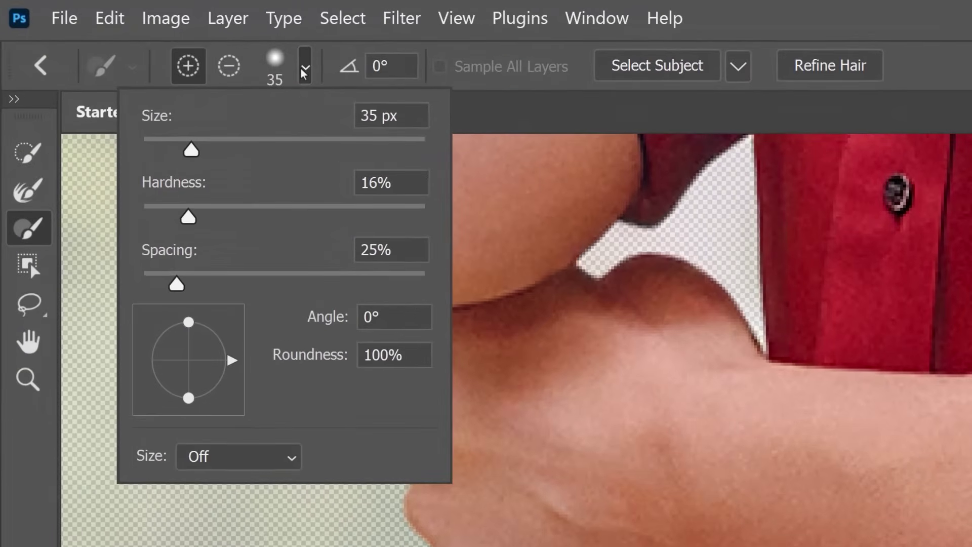
click(303, 74)
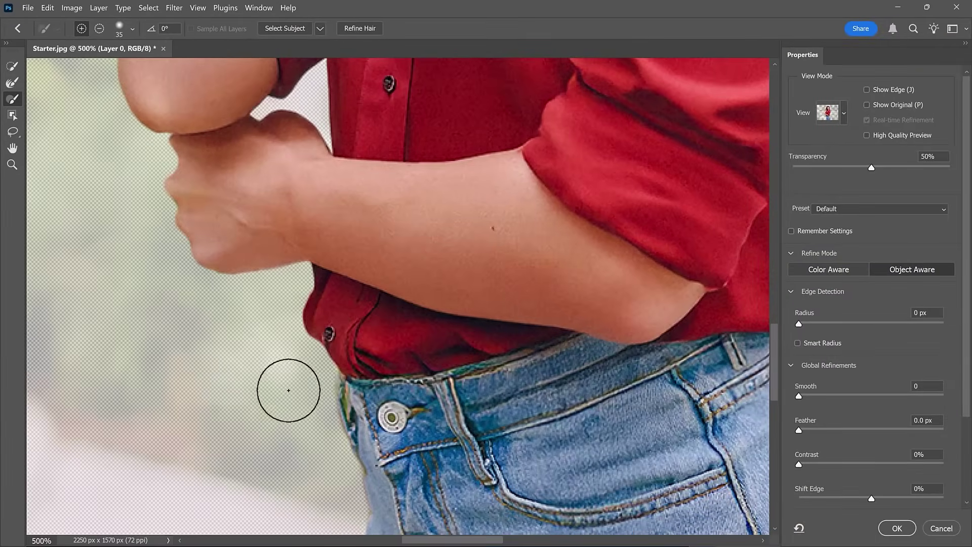
mouse_move(288, 390)
mouse_down()
mouse_move(321, 390)
mouse_move(362, 465)
mouse_up()
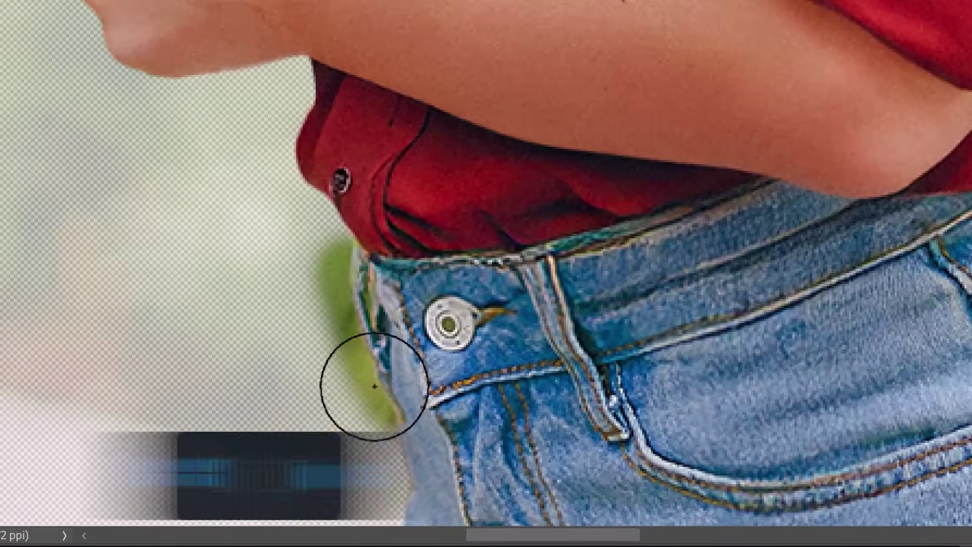
key(bracketleft)
key(bracketleft)
key(bracketleft)
key(bracketleft)
key(bracketleft)
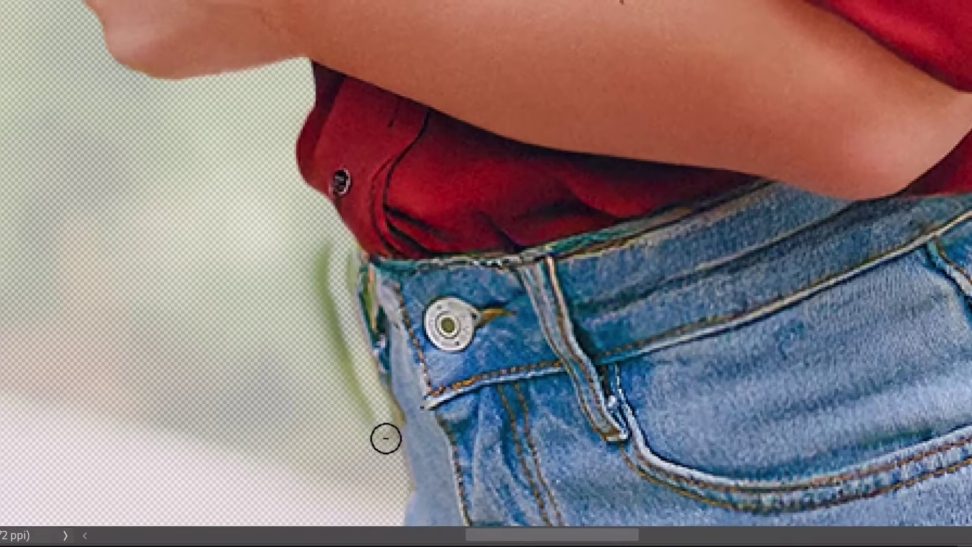
mouse_move(372, 433)
mouse_down()
mouse_move(341, 284)
mouse_move(386, 455)
mouse_up()
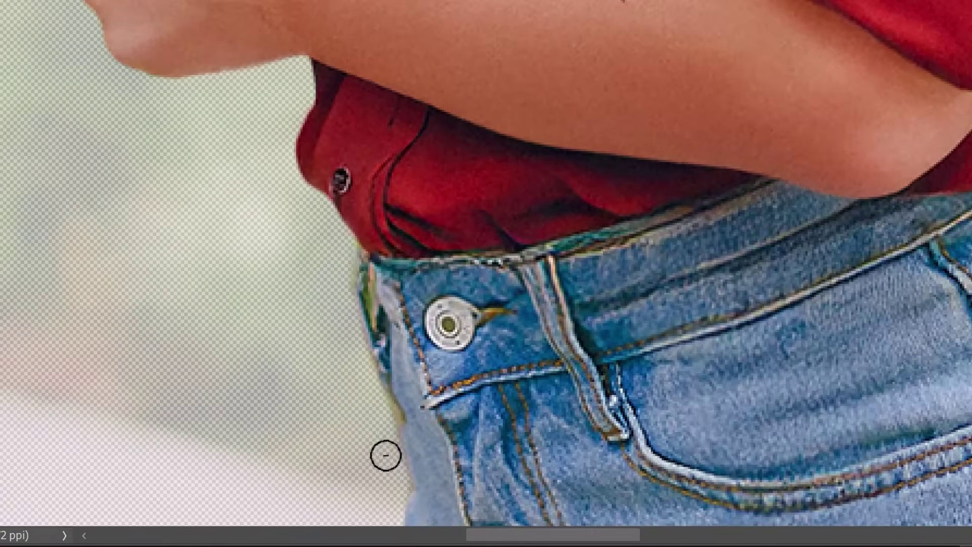
key(alt)
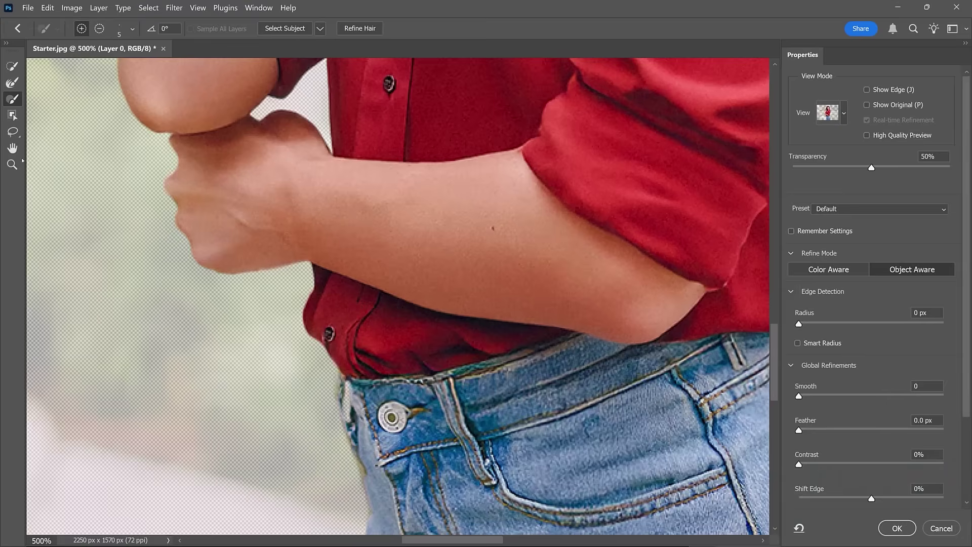
key(h)
key(ctrl+0)
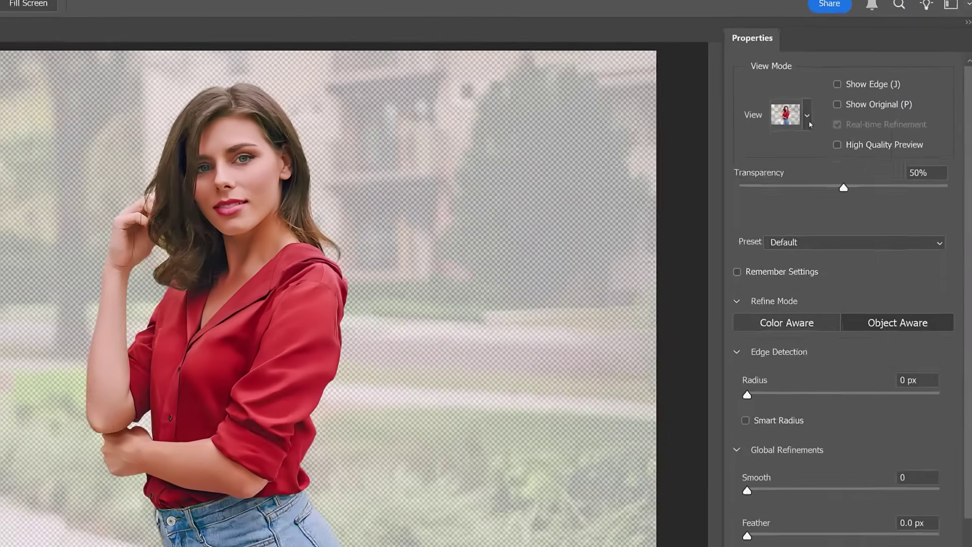
- Preview the mask in Black & White with Smooth 22, Contrast 24% and Shift Edge 0%
click(829, 112)
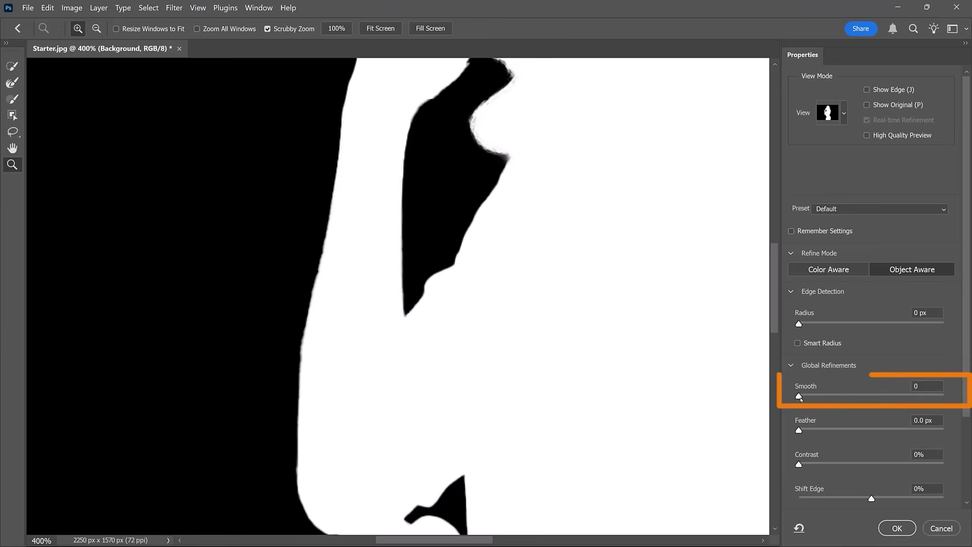
drag(798, 396, 835, 395)
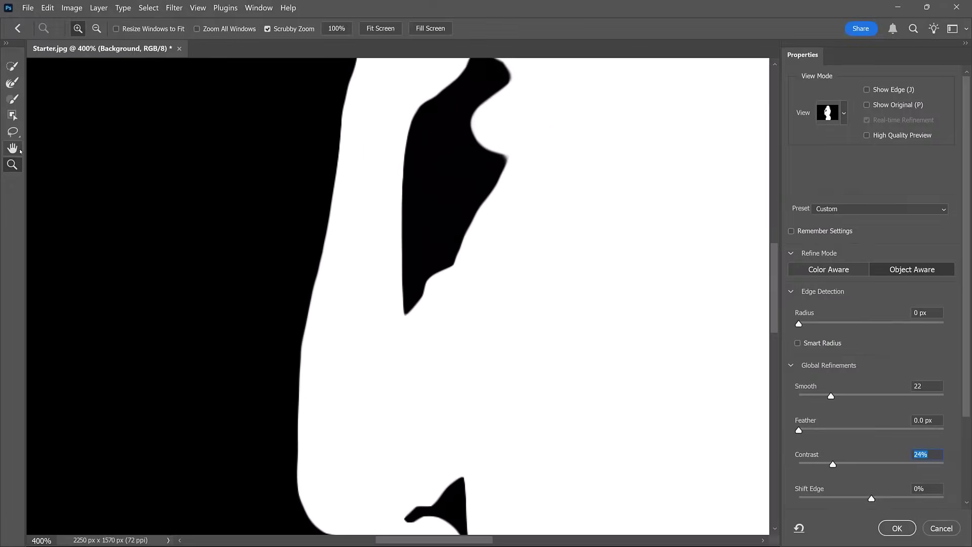
double_click(12, 148)
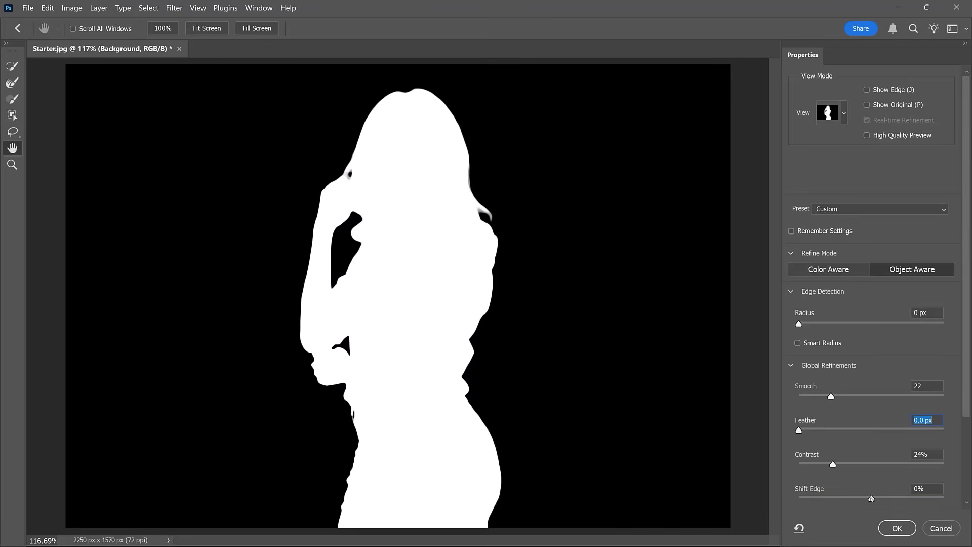
drag(855, 499, 892, 499)
text(0)
key(Return)
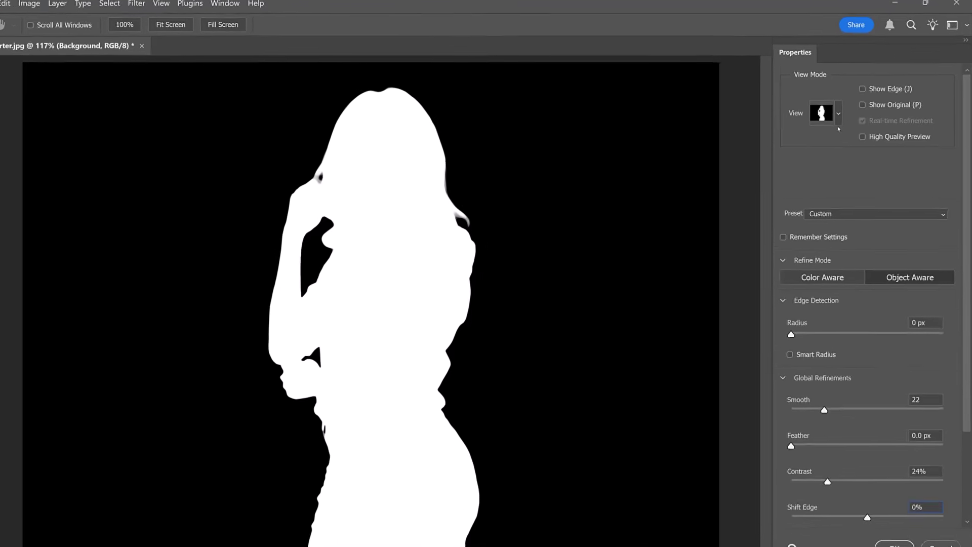
- Preview the cutout On Black at 100% opacity
click(844, 114)
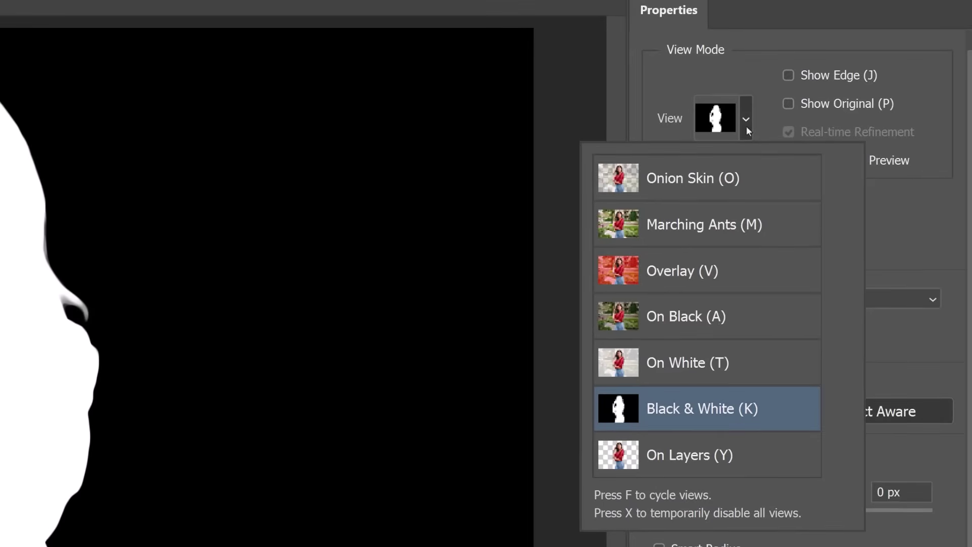
click(653, 324)
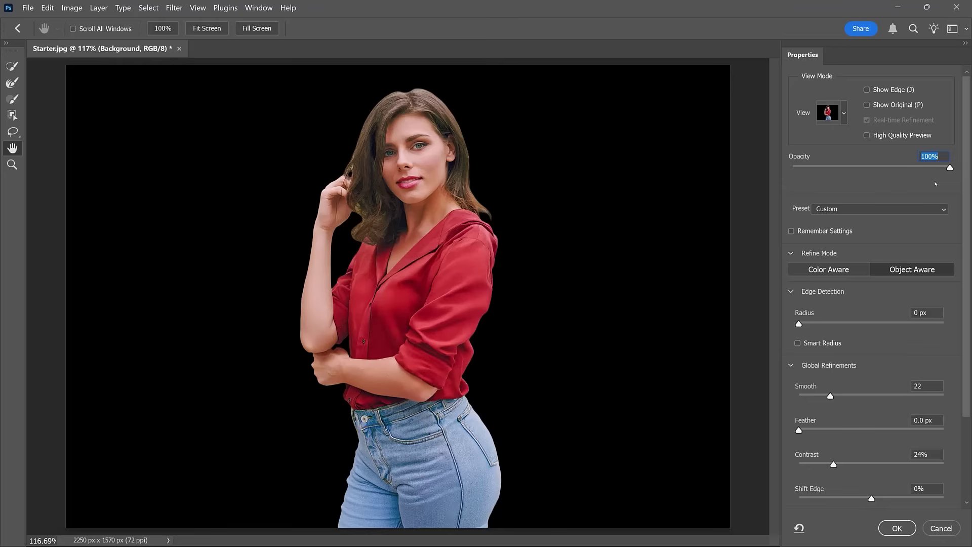
key(z)
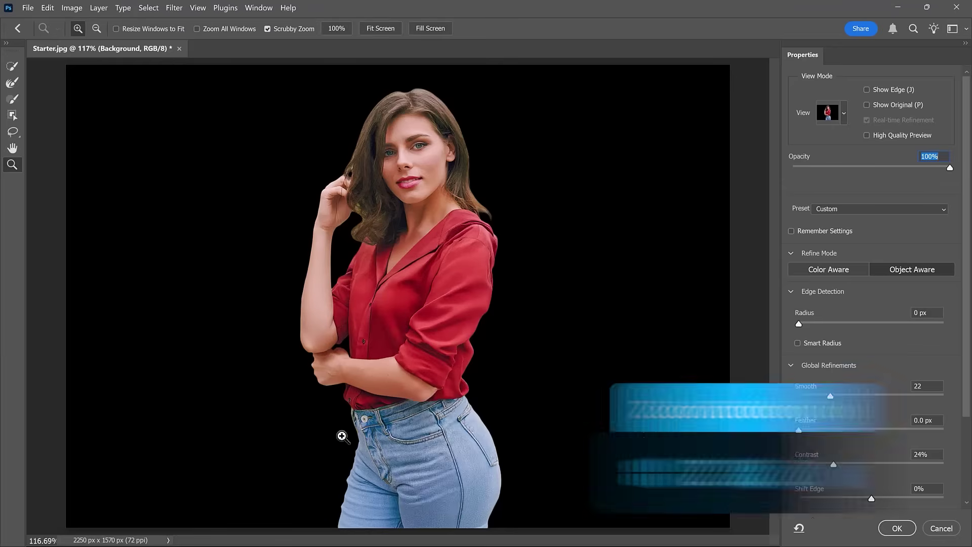
- Zoom in on the waist and contract the mask edge with Shift Edge at -31%
drag(335, 430, 343, 360)
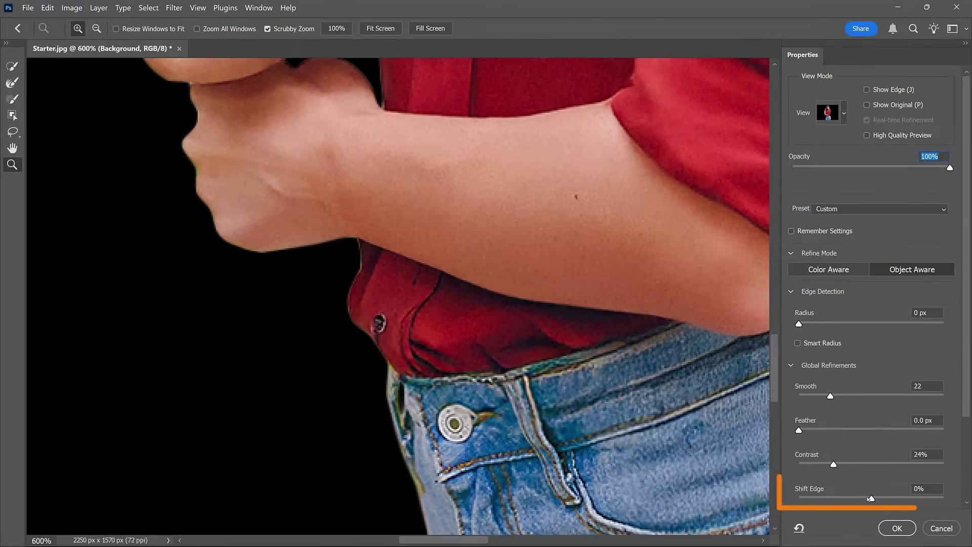
drag(907, 496, 888, 496)
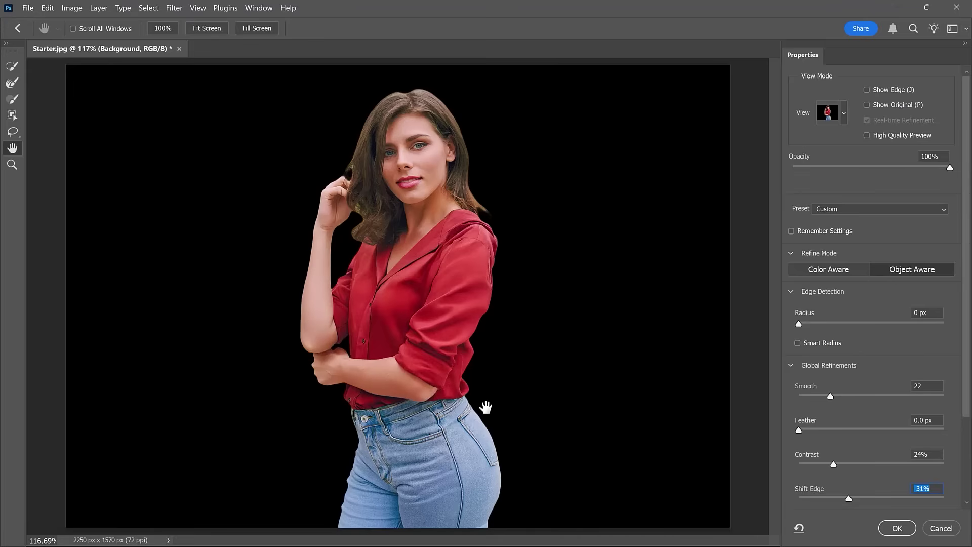
- Output the refinement as a layer mask on Layer 0 and select the mask thumbnail
scroll(904, 375, down, 3)
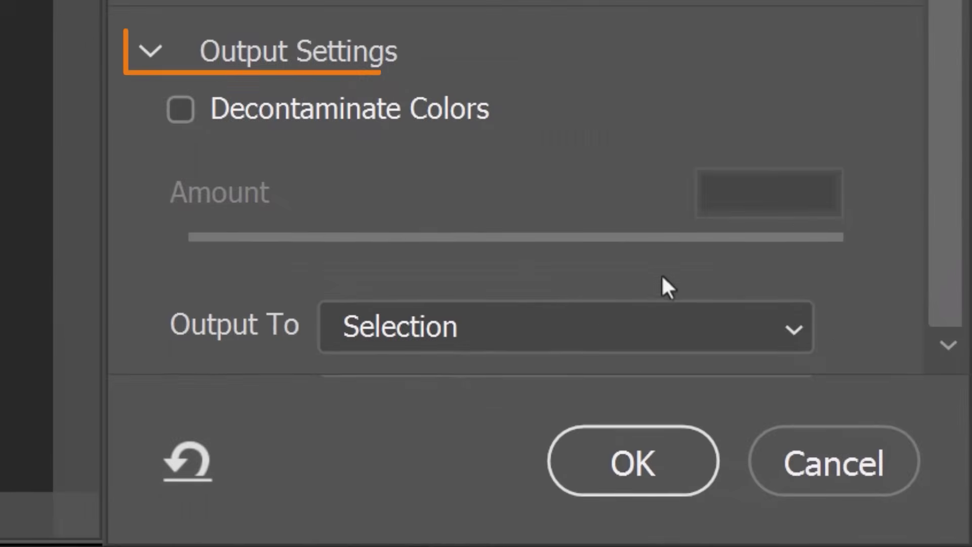
click(449, 336)
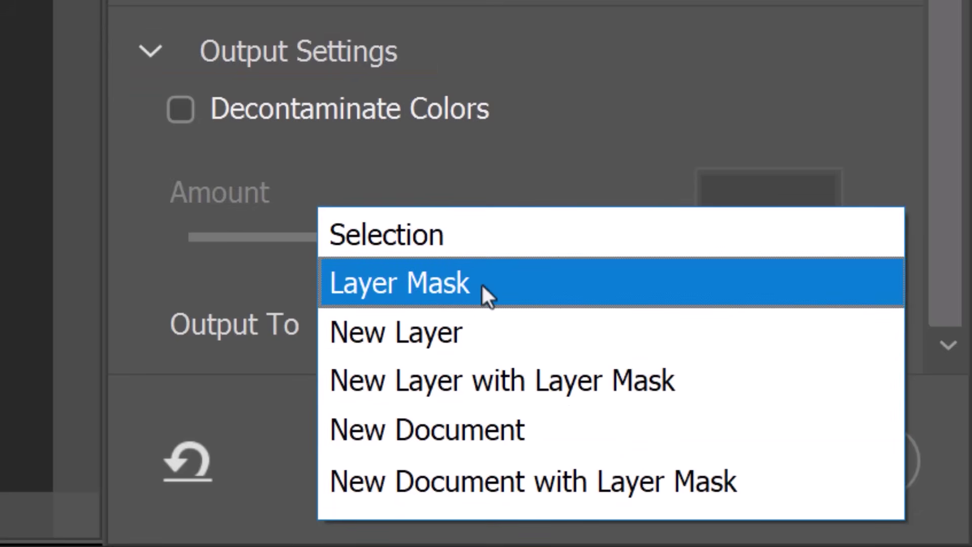
click(482, 285)
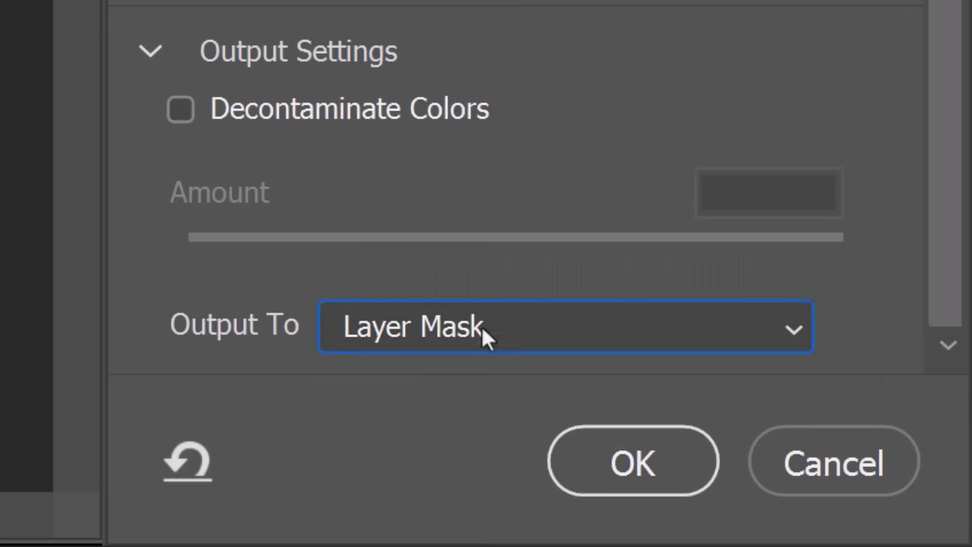
click(644, 481)
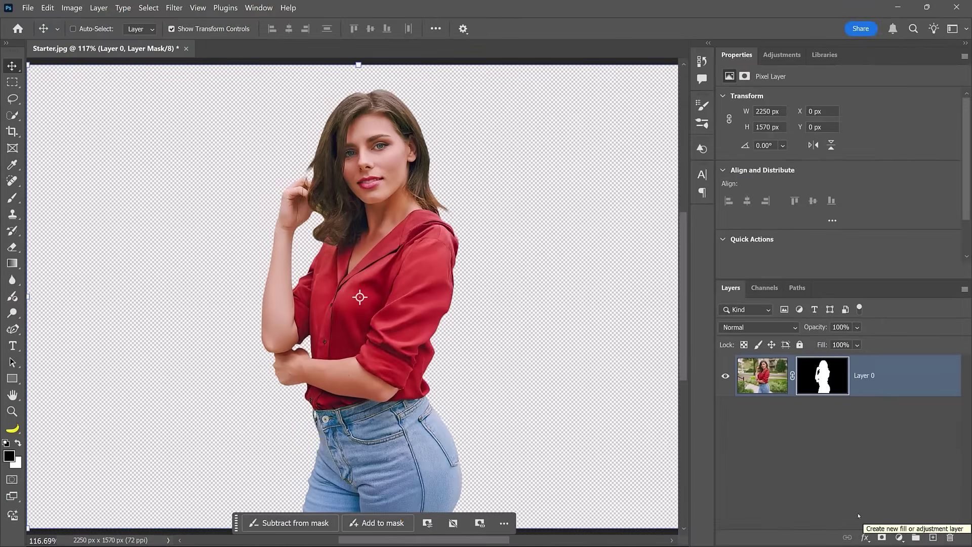
click(830, 361)
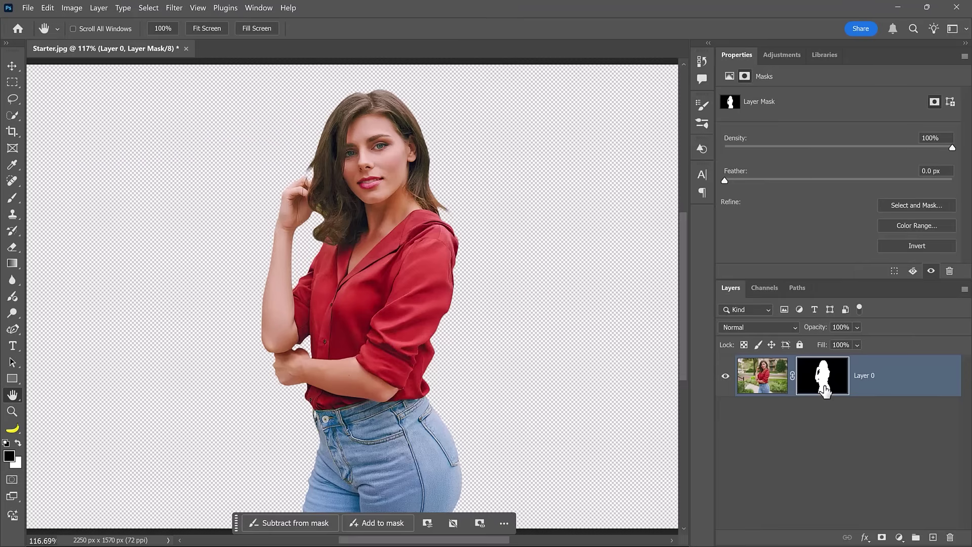
- Reopen the mask and paint Refine Edge strokes along the hair beside the hand and over the head
double_click(824, 390)
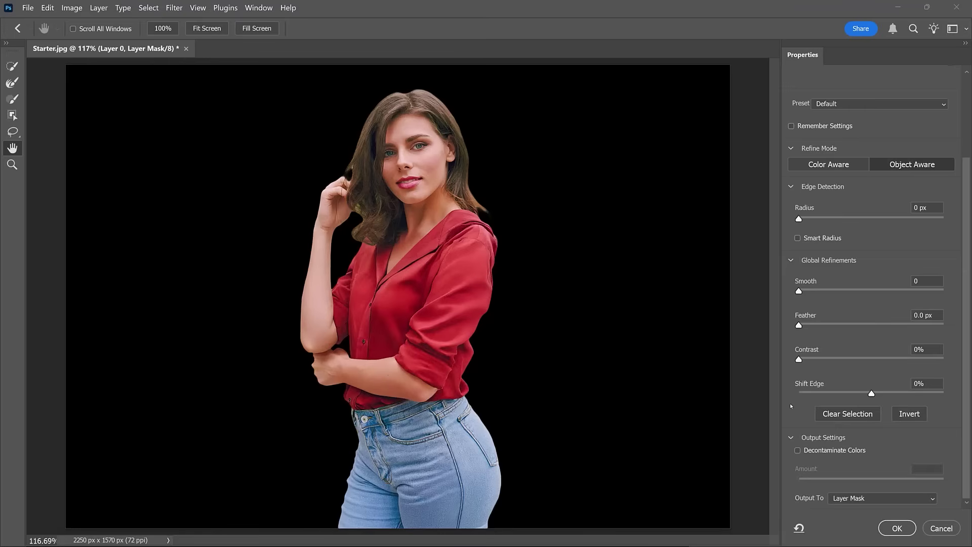
click(13, 84)
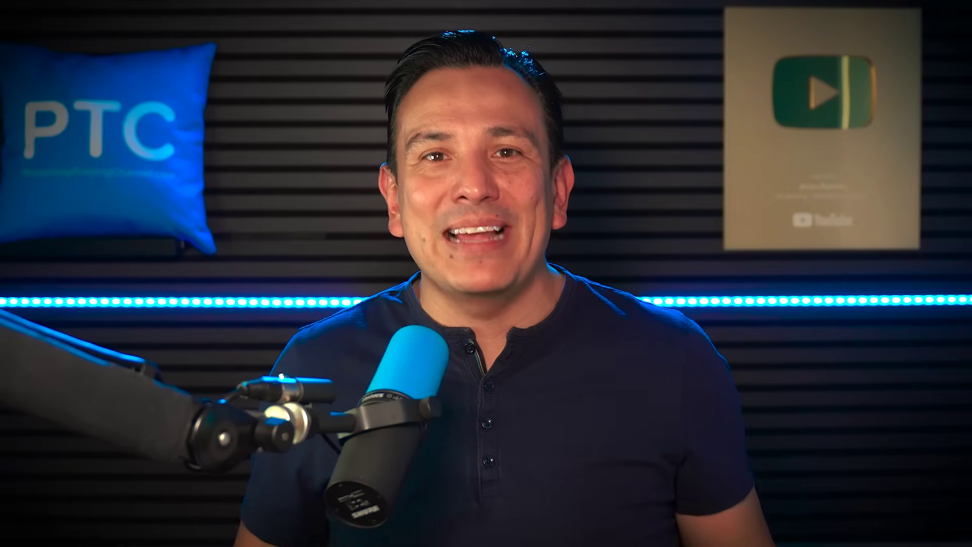
drag(344, 170, 360, 112)
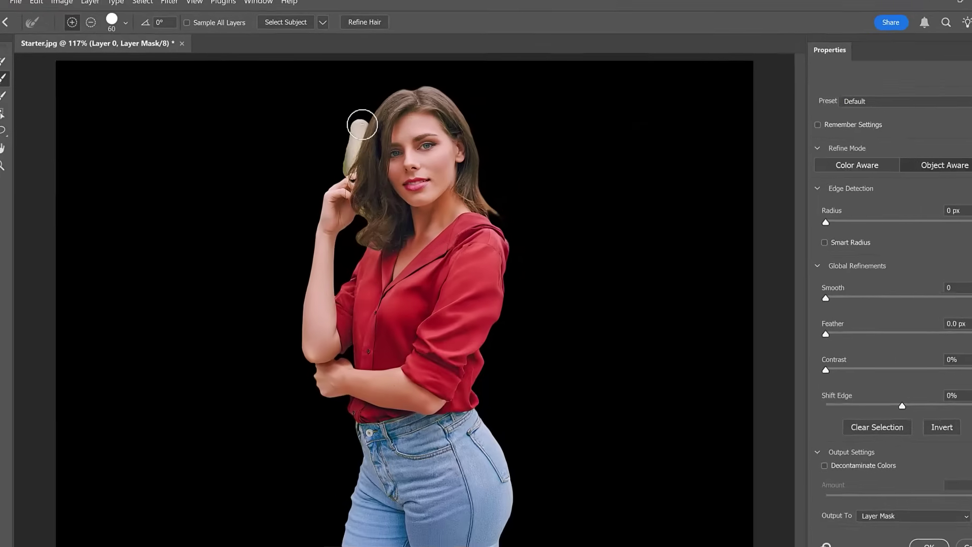
mouse_move(450, 74)
mouse_down()
mouse_move(517, 40)
mouse_move(548, 34)
mouse_move(577, 43)
mouse_move(635, 110)
mouse_move(654, 151)
mouse_move(665, 231)
mouse_move(704, 293)
mouse_up()
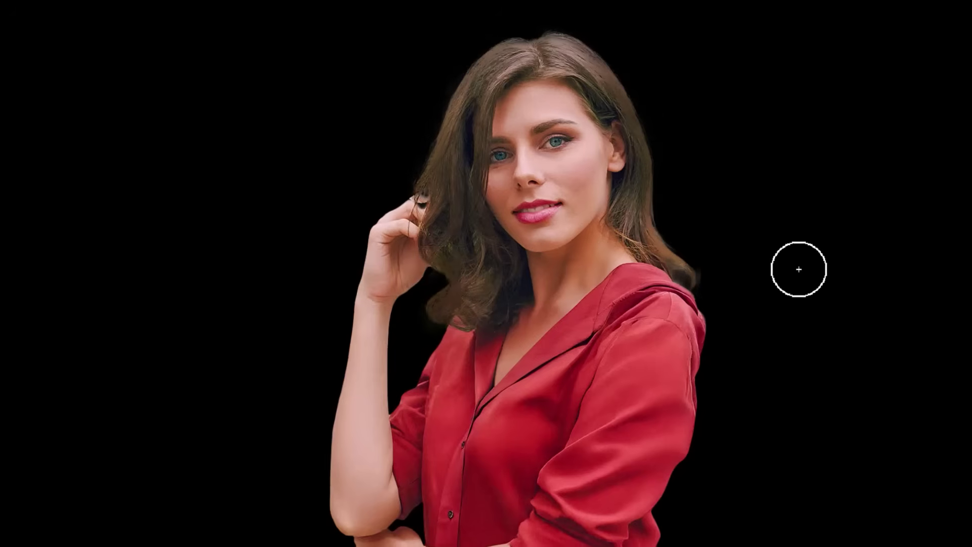
- Zoom the view to inspect the refined hair across the top and right side
scroll(894, 200, up, 3)
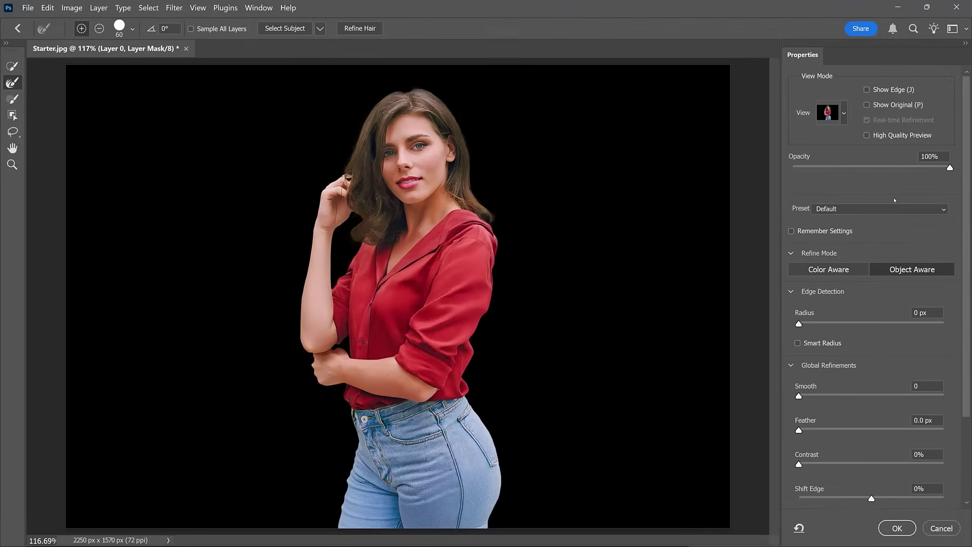
- Toggle Show Edge on and off, then apply Refine Hair to the hair edges
click(867, 91)
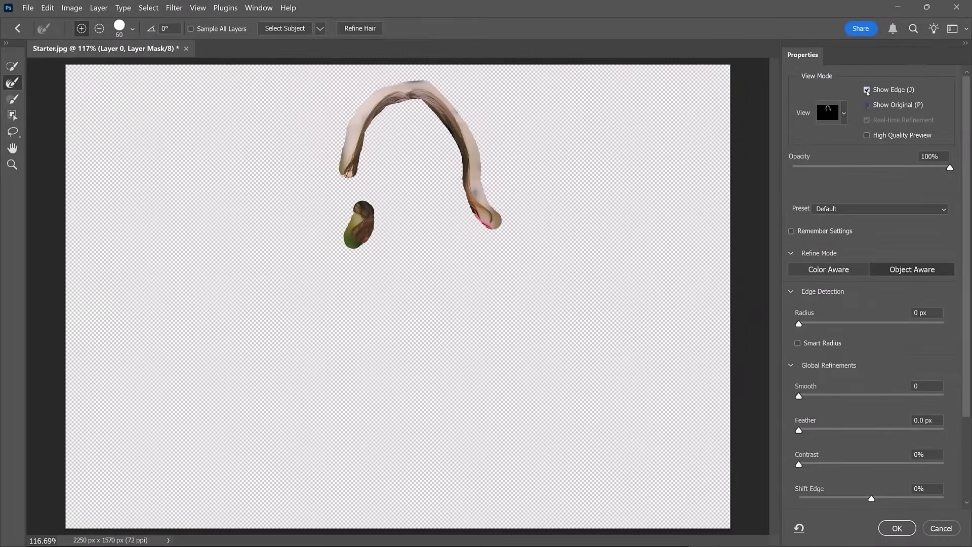
click(867, 90)
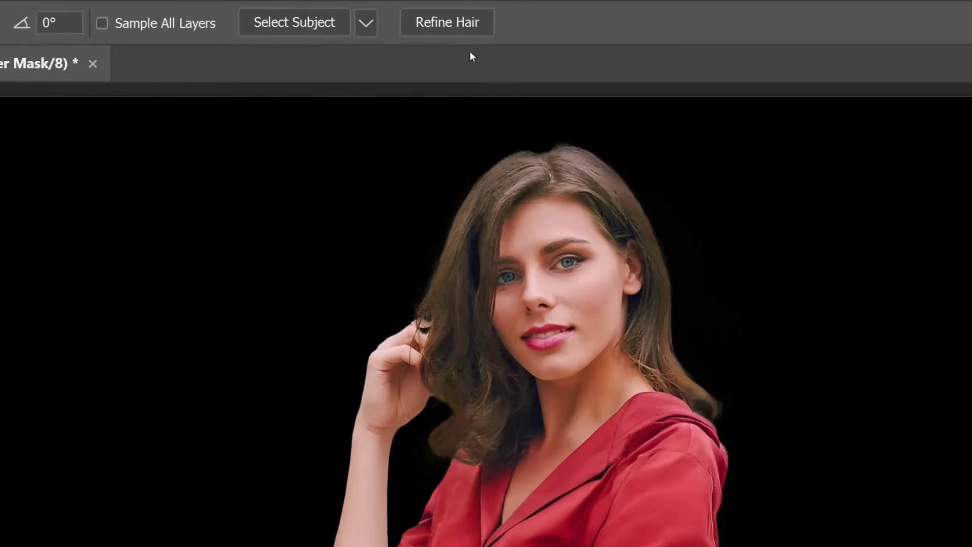
click(582, 109)
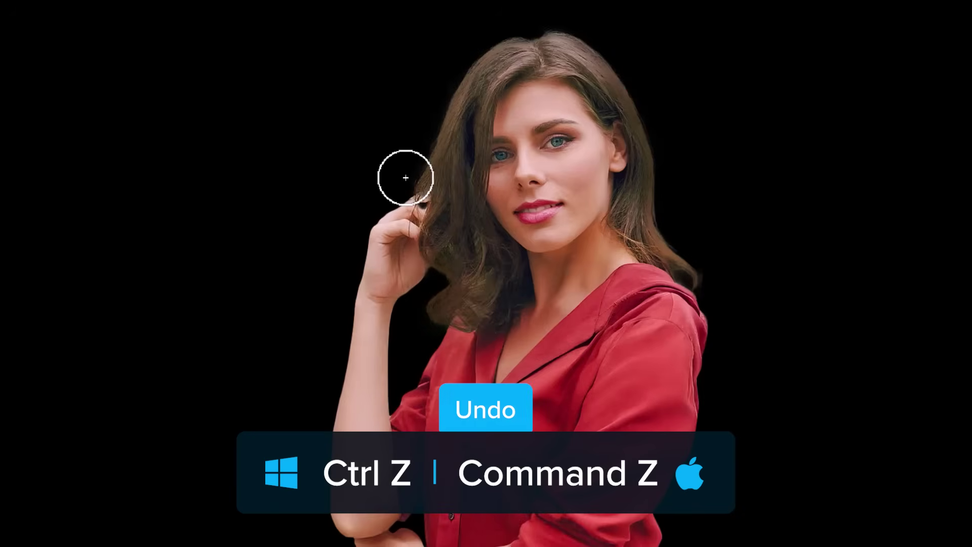
- Undo Refine Hair and repaint the woman's hair edges with the Refine Edge Brush, down to the arm
key(ctrl+z)
mouse_move(405, 178)
mouse_down()
mouse_move(483, 38)
mouse_move(554, 24)
mouse_move(585, 32)
mouse_move(623, 68)
mouse_move(661, 130)
mouse_move(666, 230)
mouse_move(698, 273)
mouse_up()
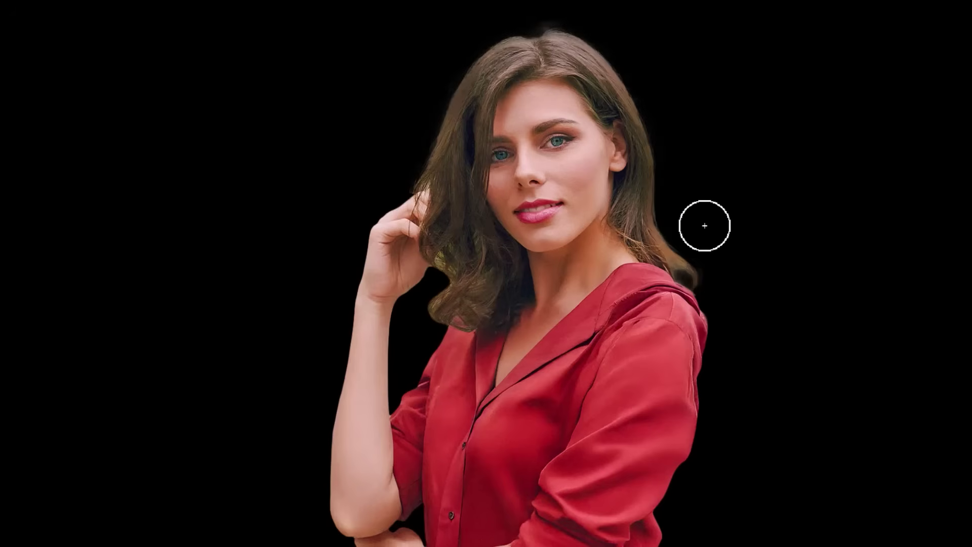
mouse_move(447, 262)
mouse_down()
mouse_move(431, 329)
mouse_move(453, 288)
mouse_move(447, 280)
mouse_move(434, 318)
mouse_up()
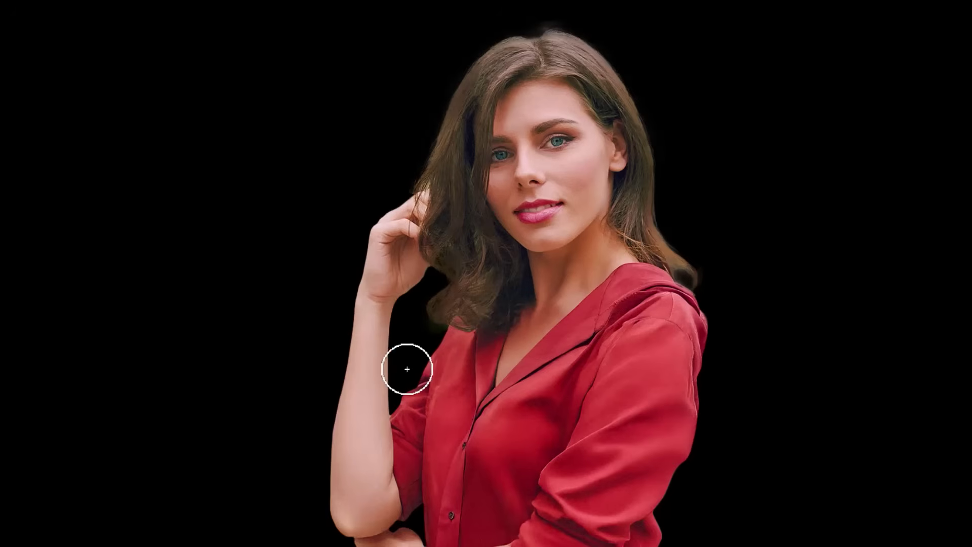
mouse_move(403, 310)
mouse_down()
mouse_move(388, 295)
mouse_move(375, 324)
mouse_up()
- Subtract the leftover edge area beside the arm and apply the refined mask
key(alt)
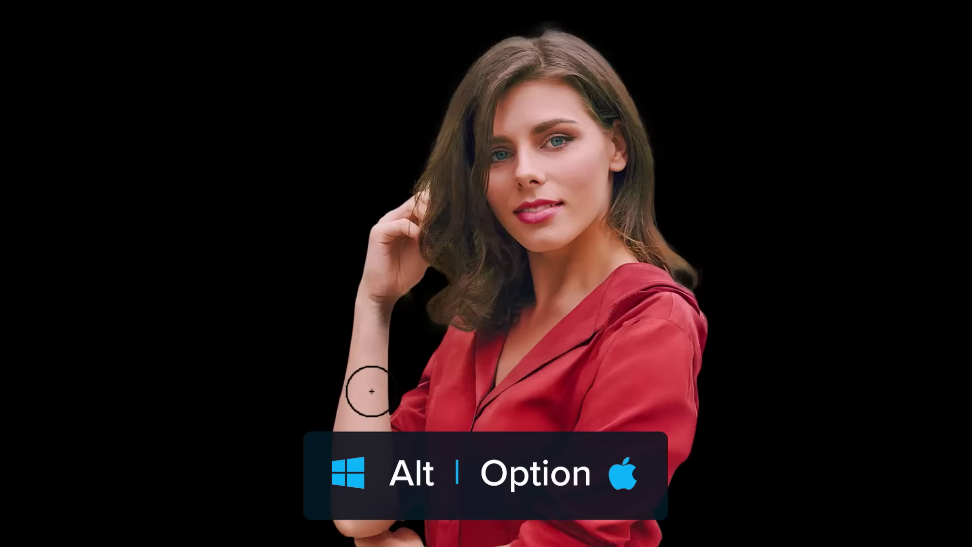
mouse_move(384, 282)
mouse_down()
mouse_move(391, 335)
mouse_move(356, 358)
mouse_up()
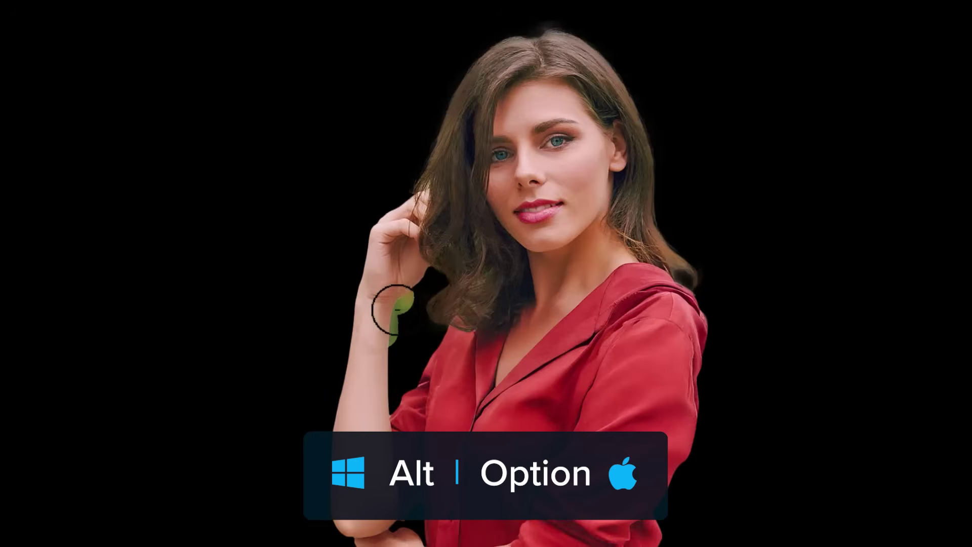
drag(327, 300, 310, 304)
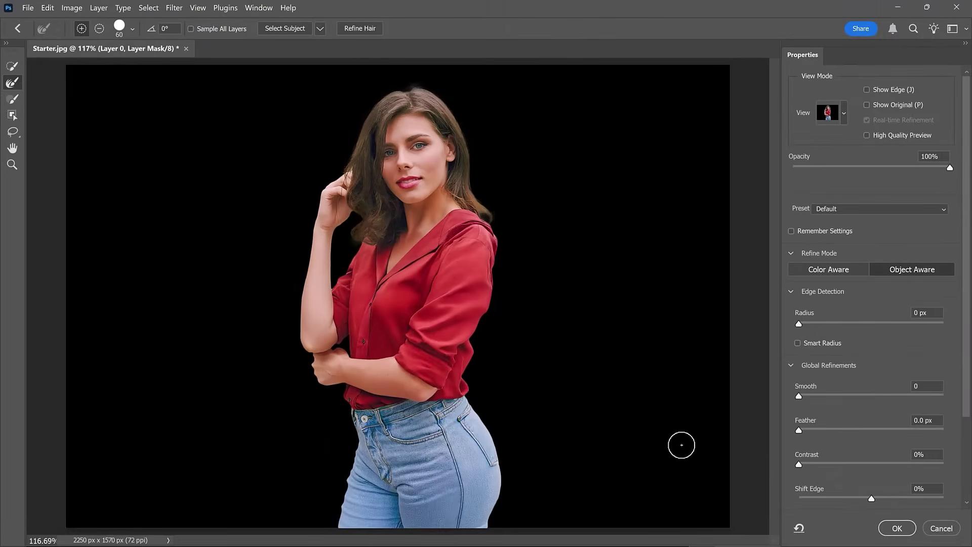
click(889, 531)
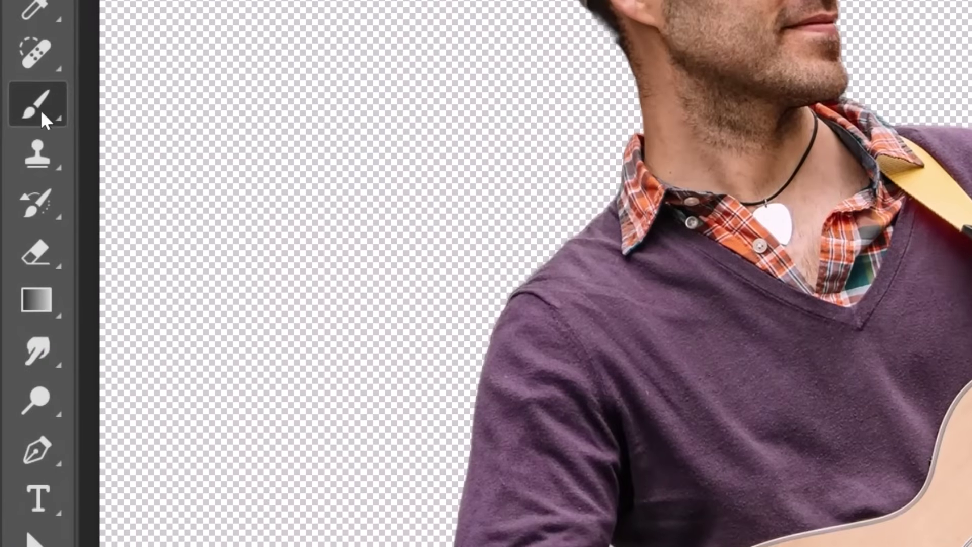
- With the Brush Tool, target the guitarist's layer mask and make white the painting colour
right_click(46, 121)
click(238, 100)
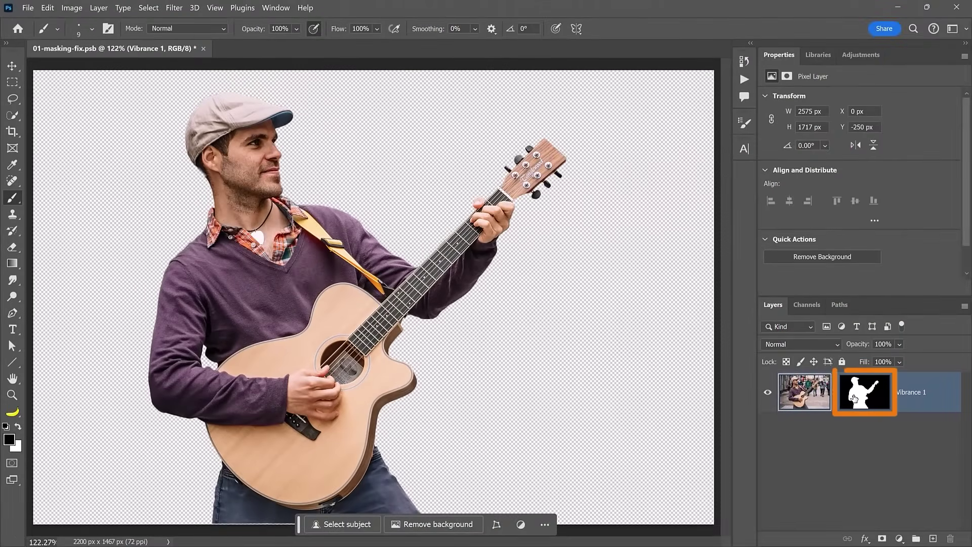
click(854, 397)
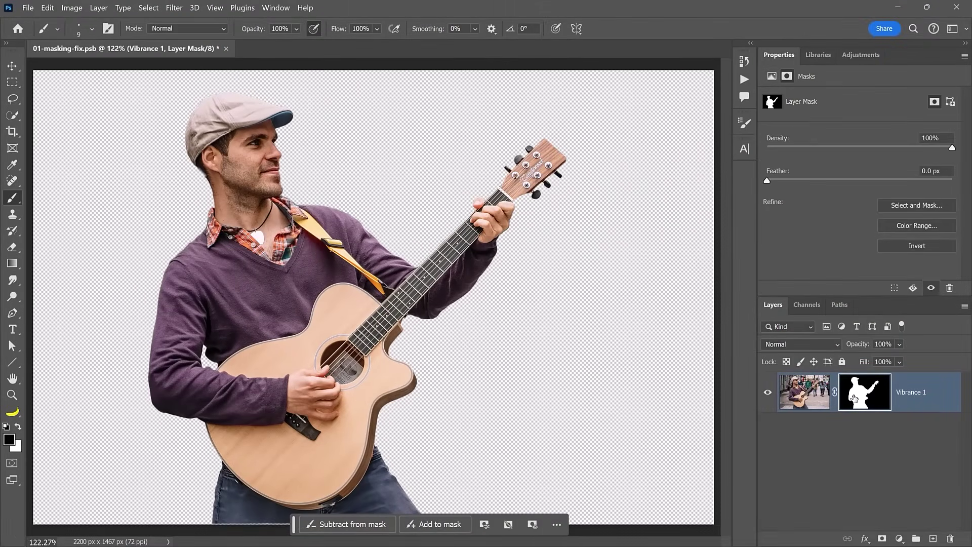
key(d)
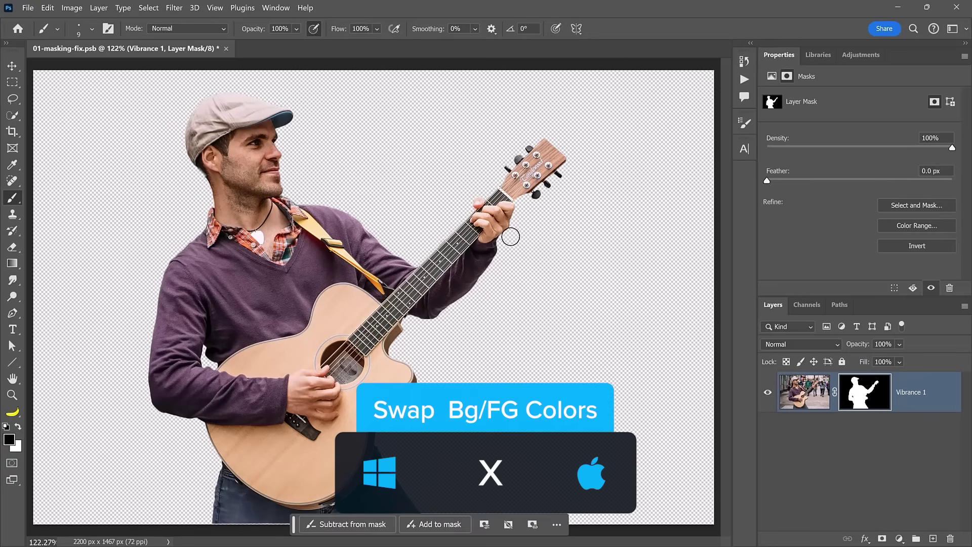
scroll(509, 229, up, 5)
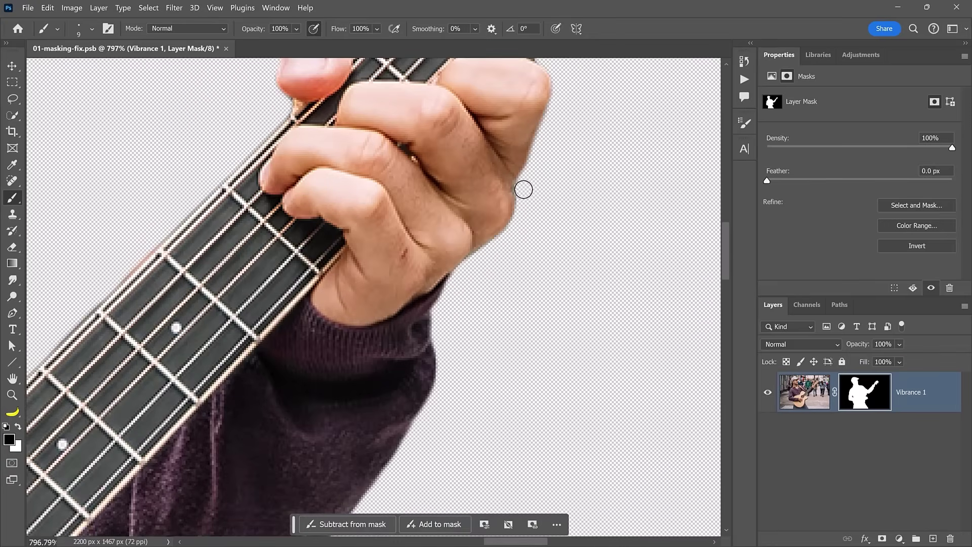
scroll(527, 249, down, 8)
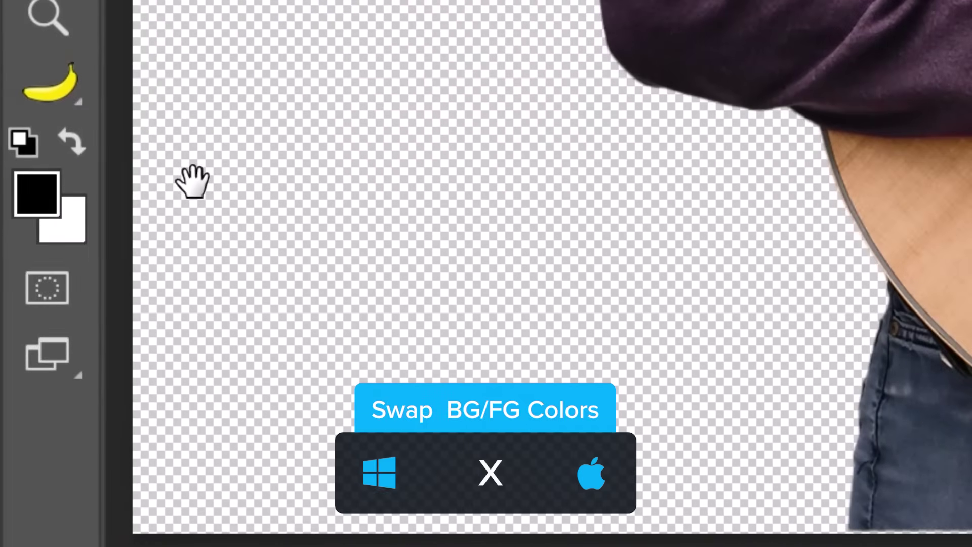
key(x)
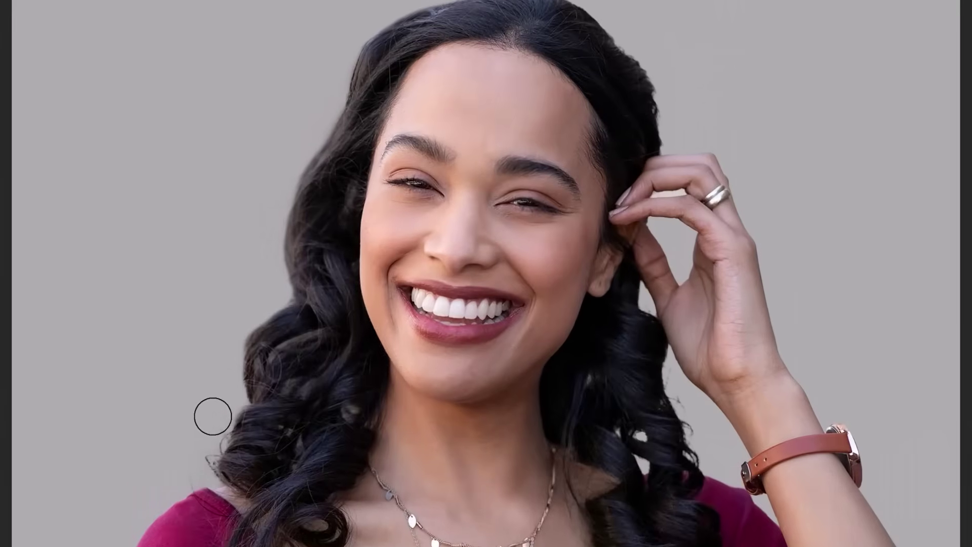
- Load PTC Masking Brushes.abr and select Flyaway Hair Edge - PTC from the PTC Brushes set
drag(213, 417, 248, 403)
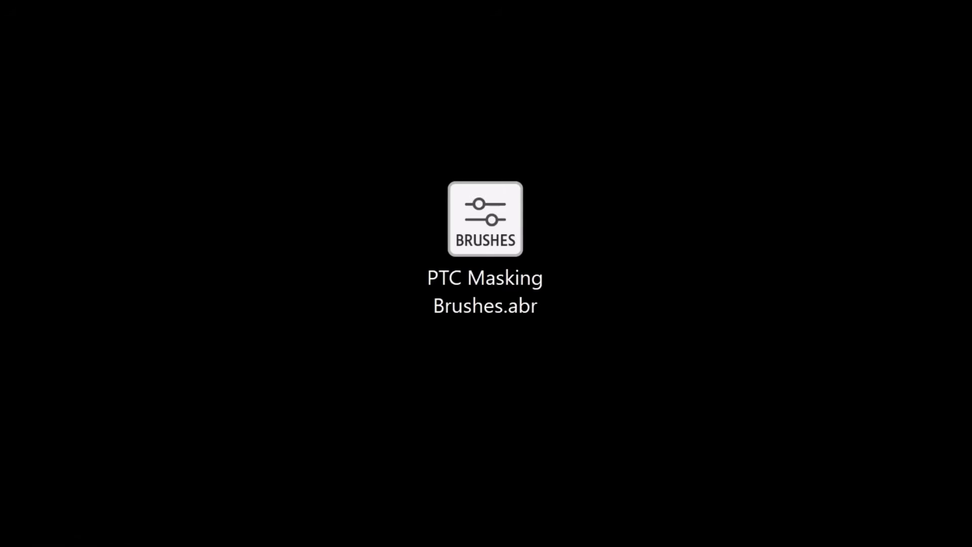
double_click(485, 223)
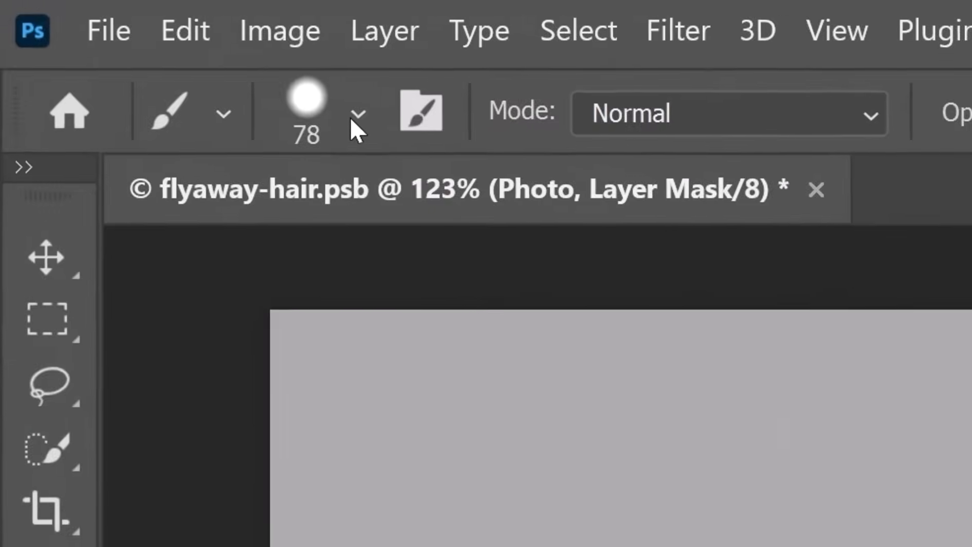
click(93, 29)
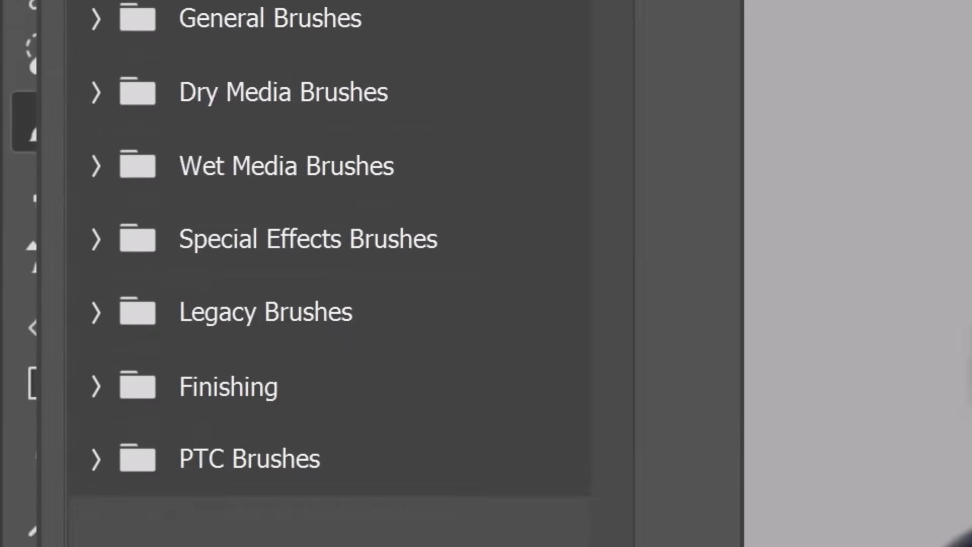
click(96, 127)
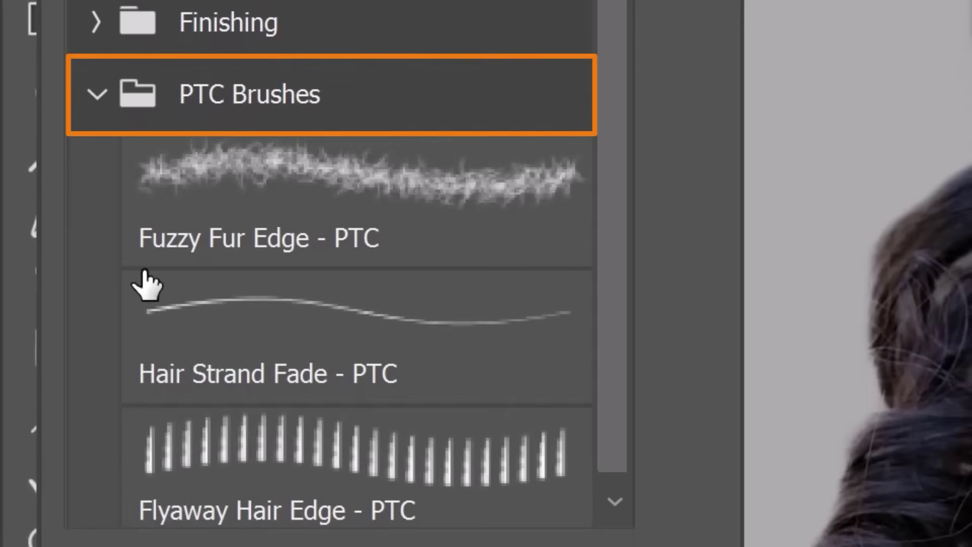
click(325, 503)
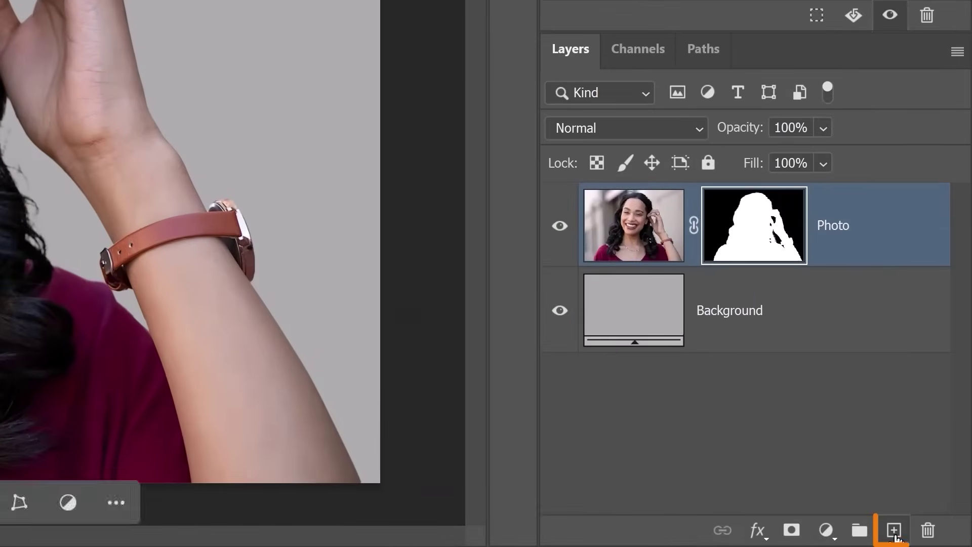
- Add Layer 1 beneath Photo, deselect, and sample the hair colour for painting strands
click(933, 539)
drag(669, 259, 684, 359)
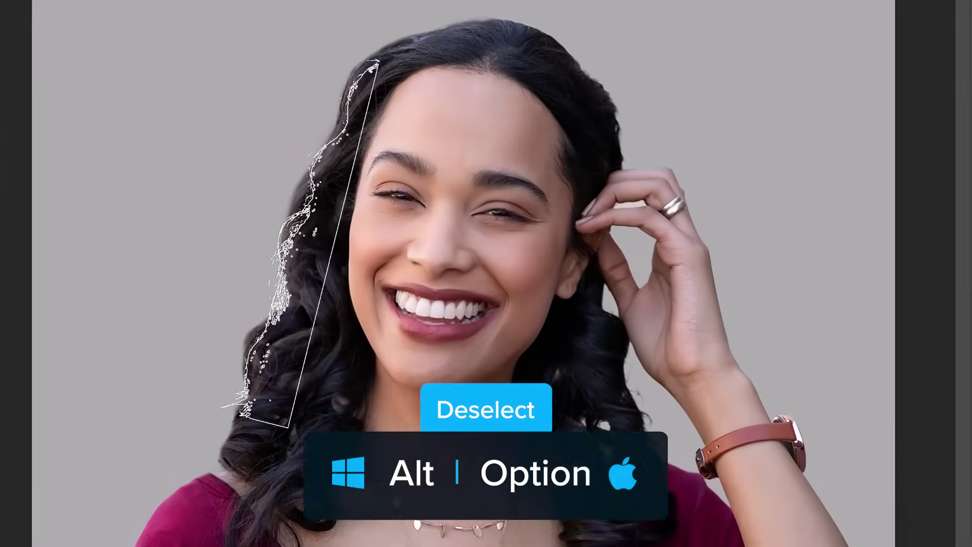
key(ctrl+d)
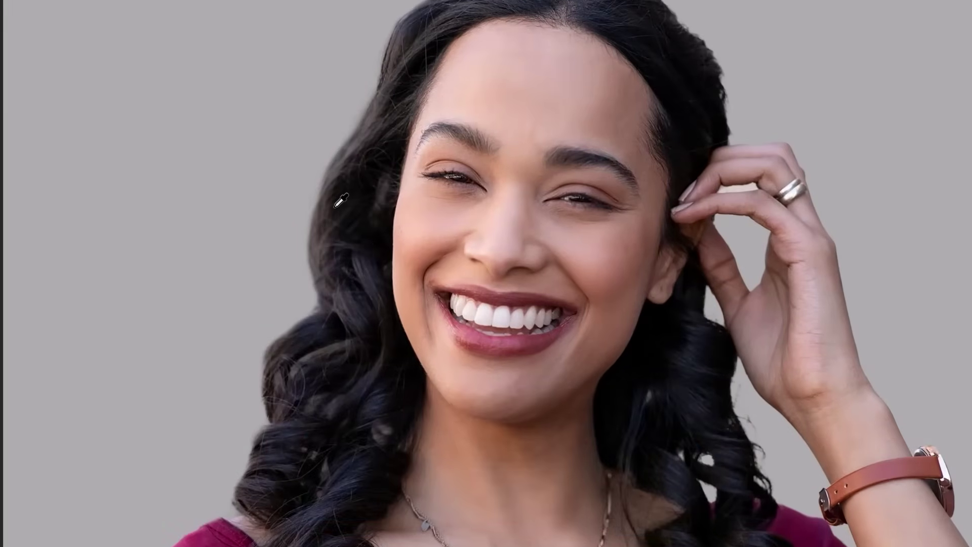
click(335, 207)
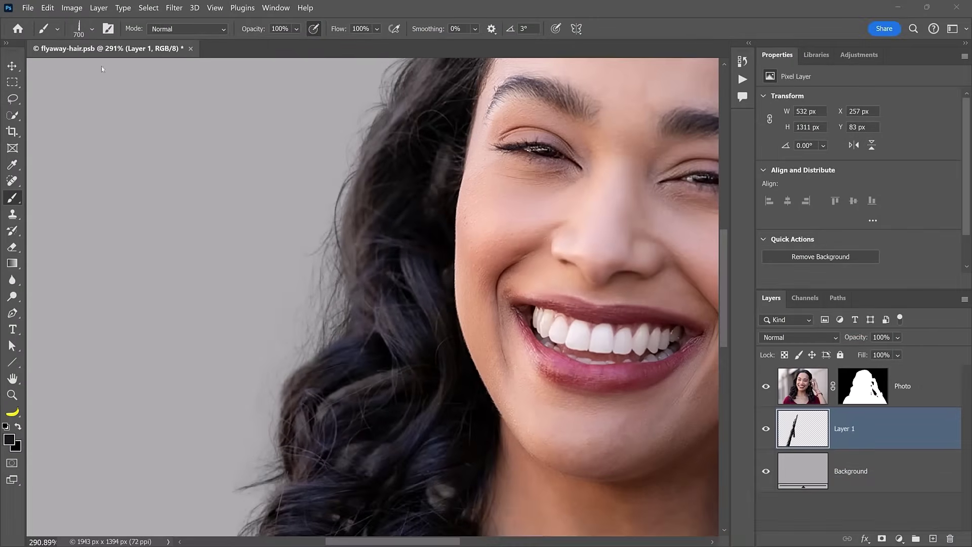
- Choose the Hair Strand Fade - PTC brush and add another empty layer above Photo
click(58, 28)
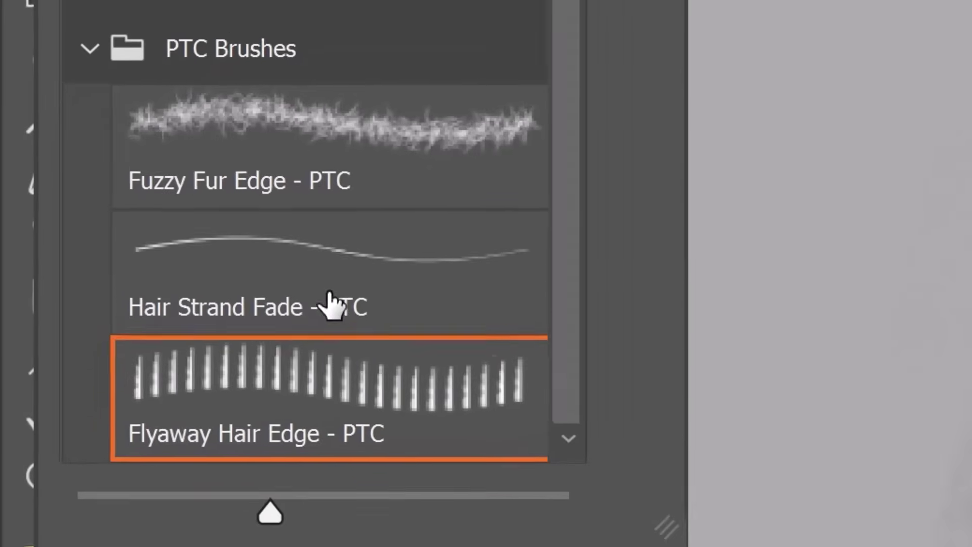
click(114, 339)
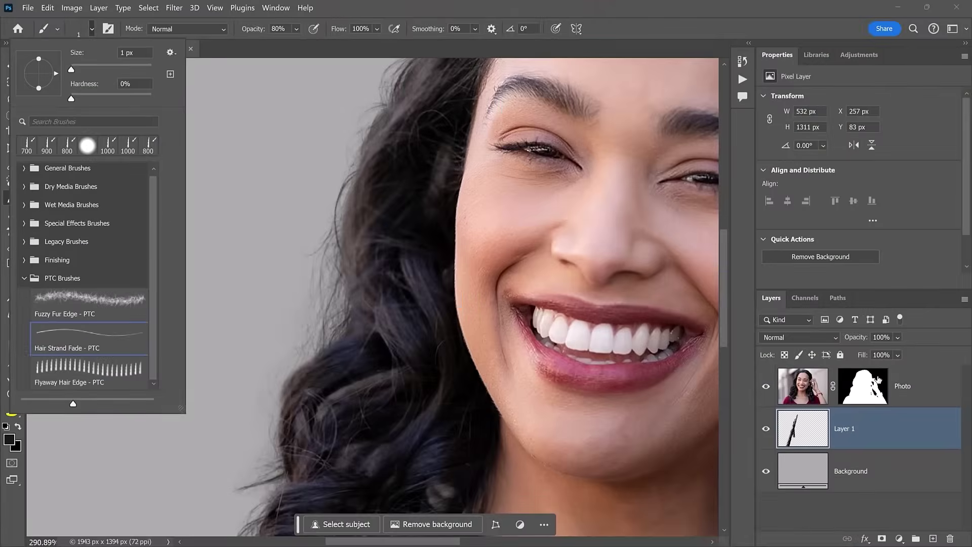
click(914, 393)
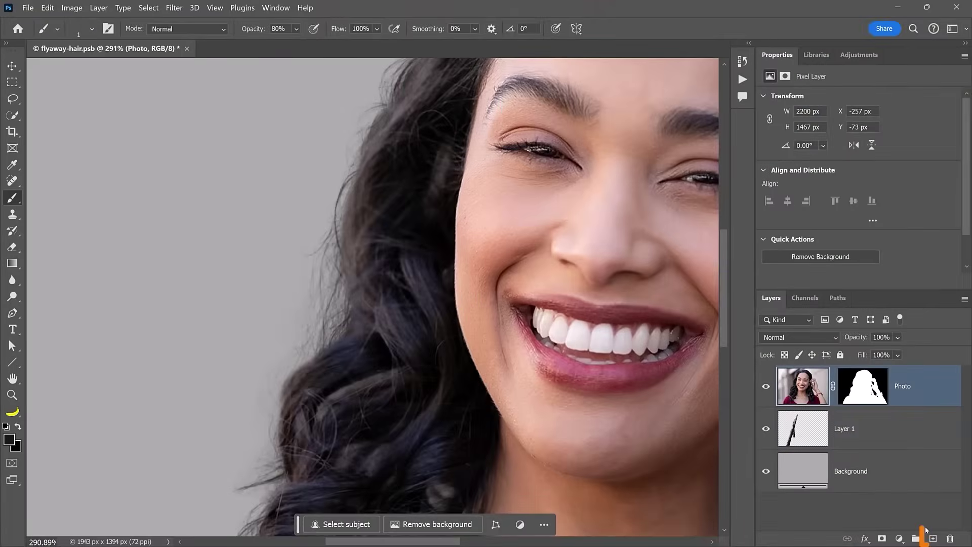
click(932, 538)
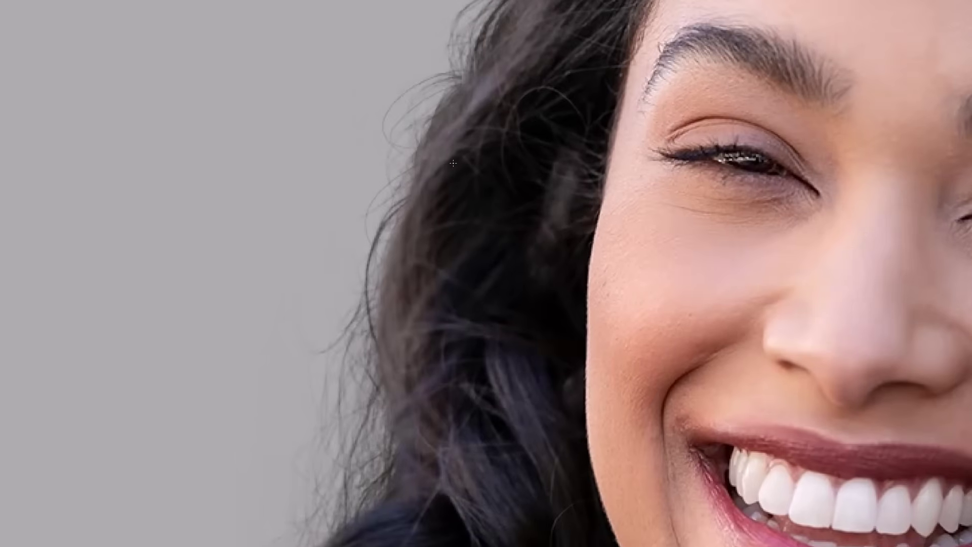
right_click(494, 372)
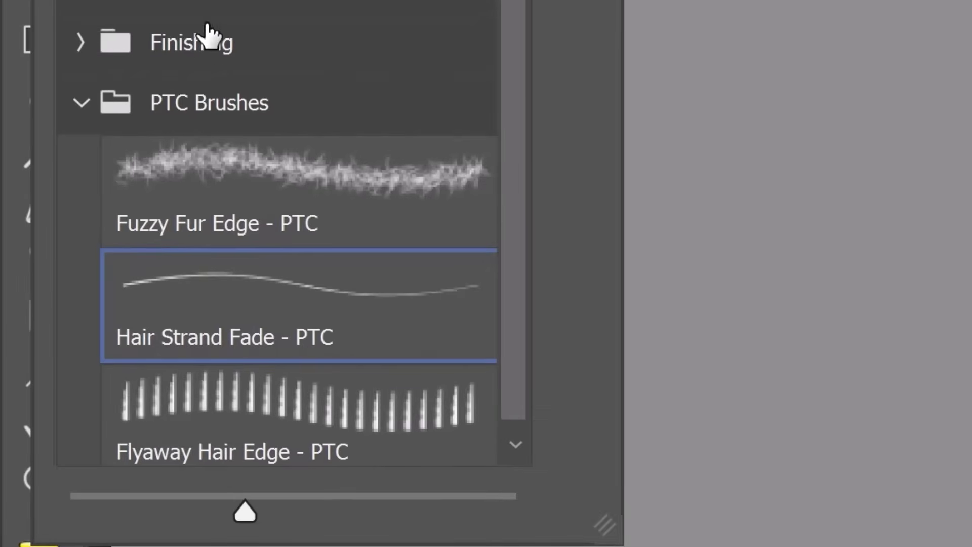
- Pick Fuzzy Fur Edge - PTC, check the Image mask, and ready Blank Layer at the sweater shoulder
click(218, 197)
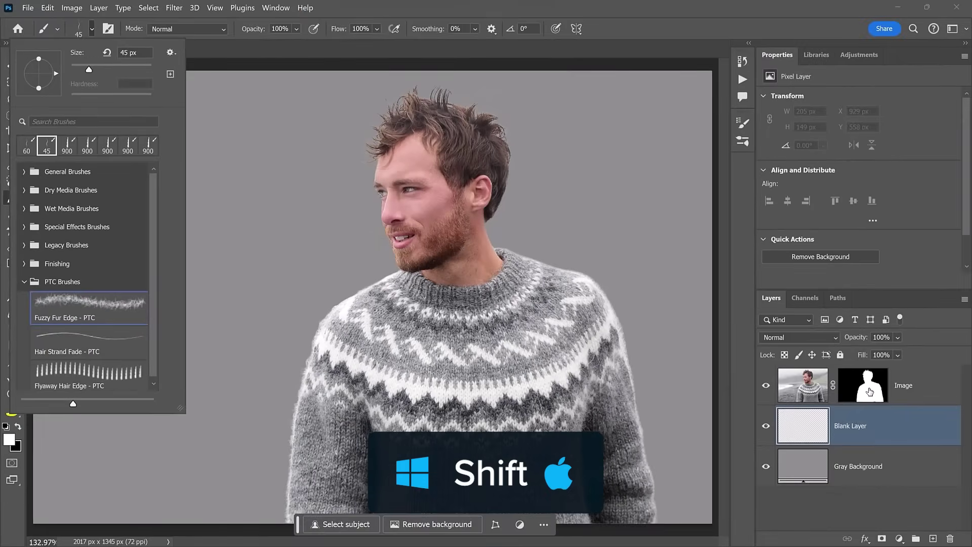
shift+click(869, 392)
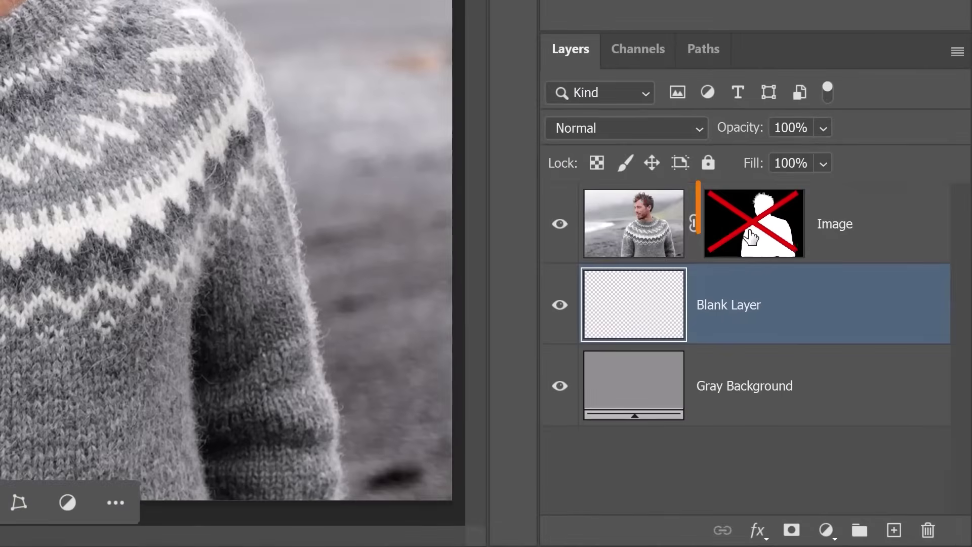
shift+click(861, 391)
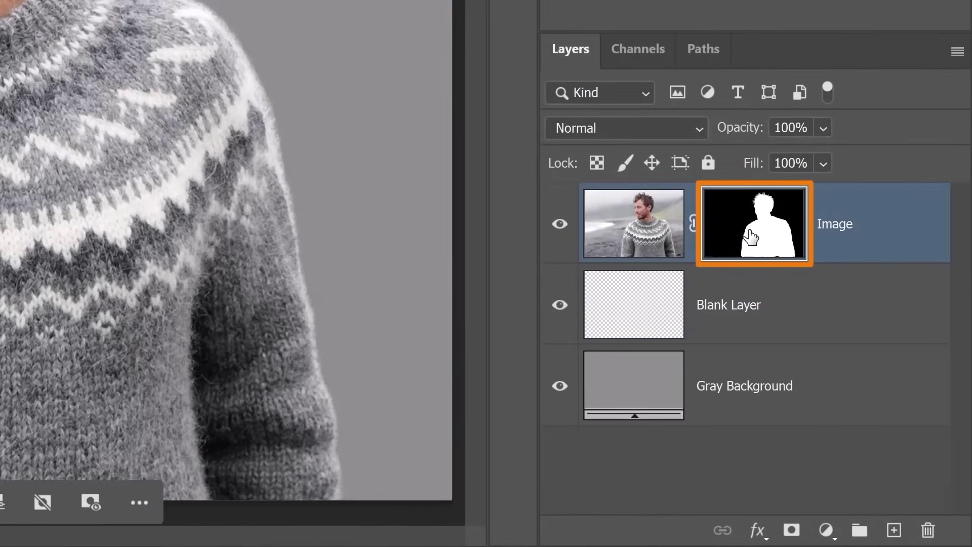
click(744, 314)
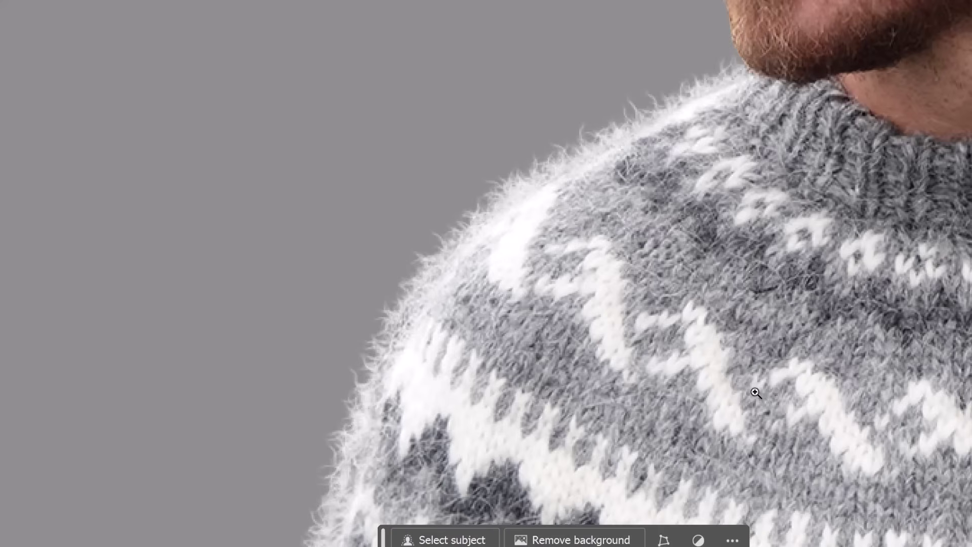
drag(752, 393, 754, 392)
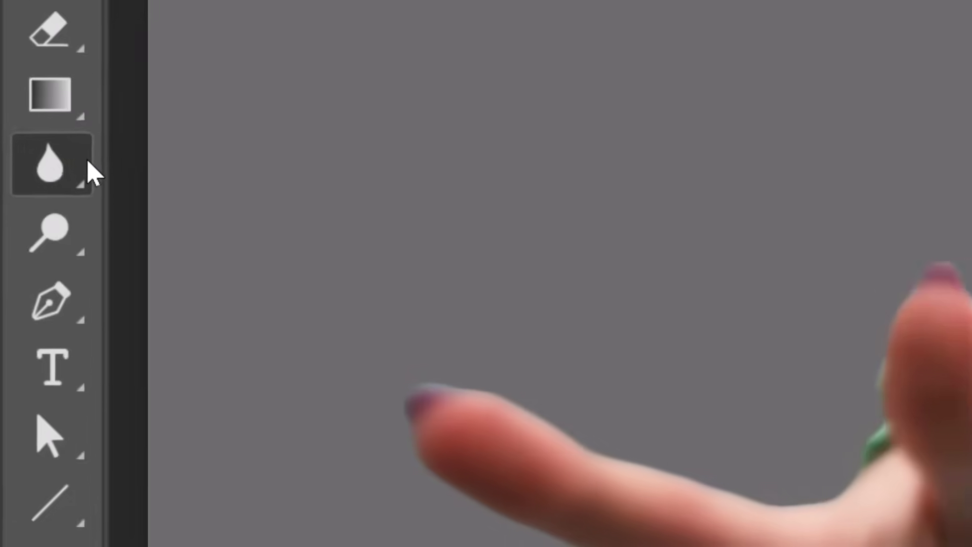
- Blur the mask edge around the palm and wrist, then check the mask on its own
right_click(22, 281)
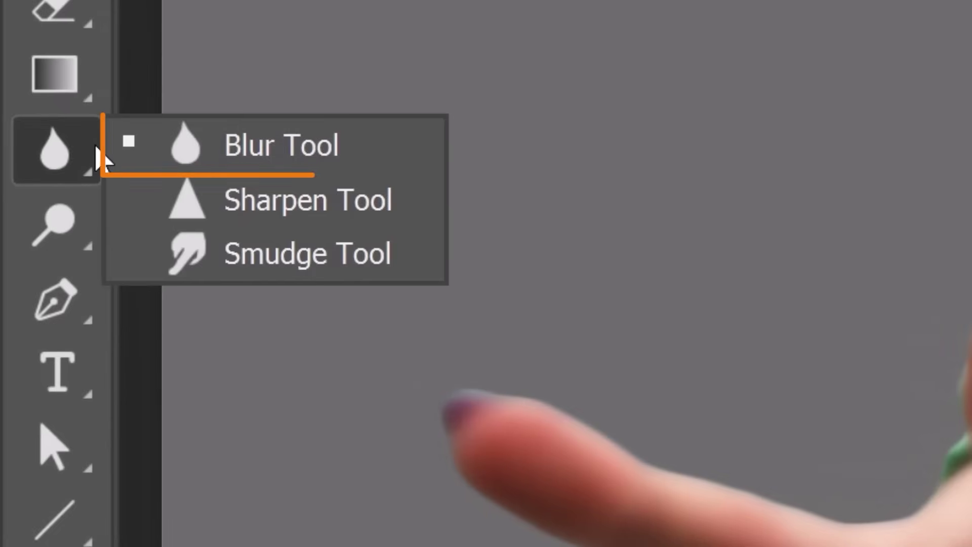
click(409, 156)
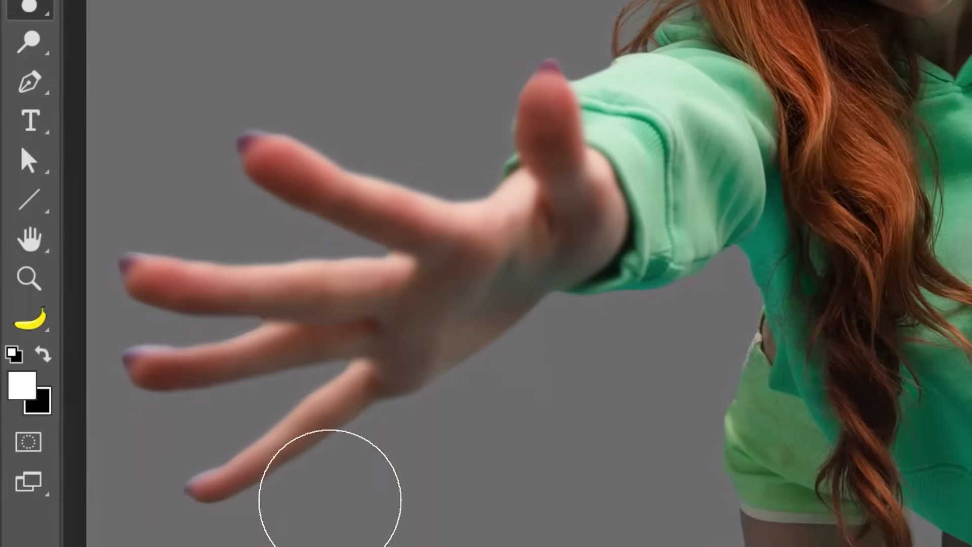
mouse_move(330, 502)
mouse_down()
mouse_move(542, 329)
mouse_move(469, 378)
mouse_move(521, 191)
mouse_up()
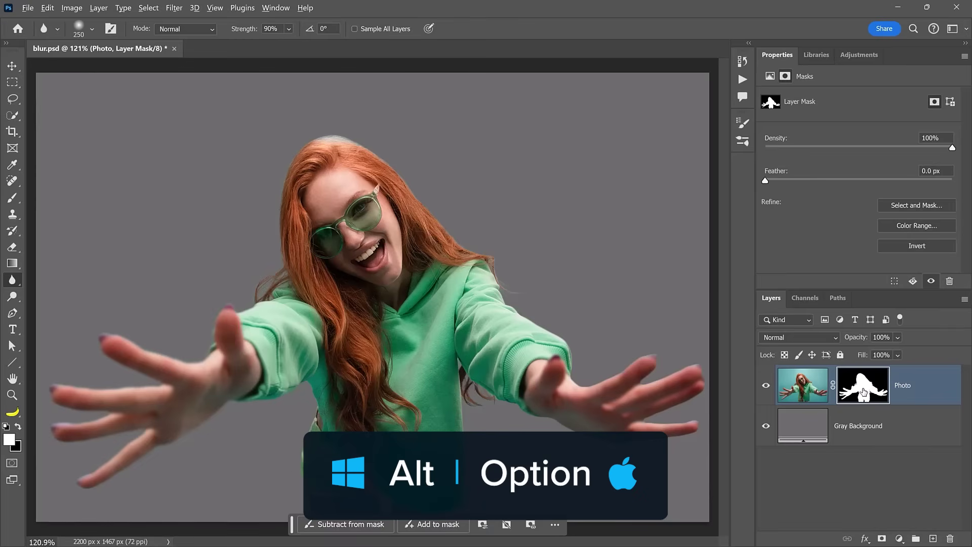
alt+click(864, 391)
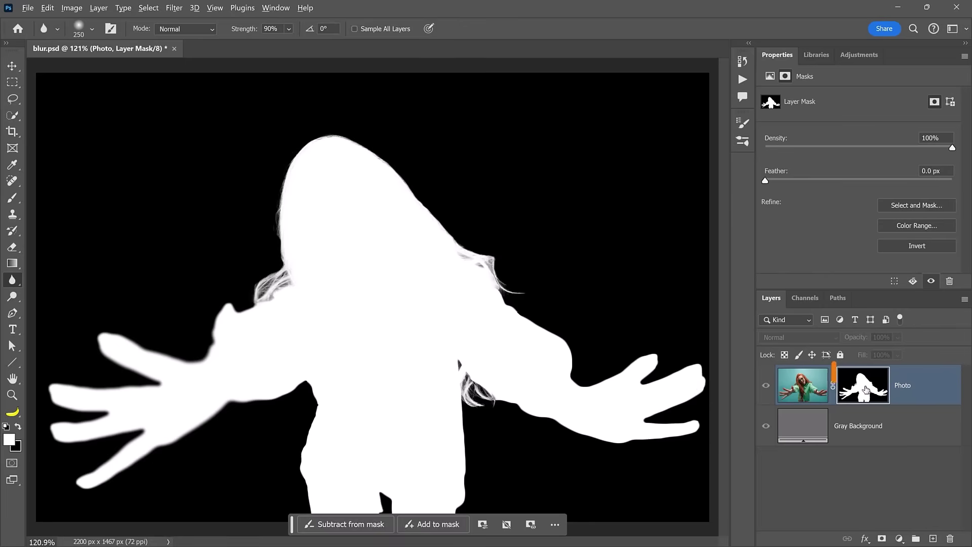
alt+click(866, 389)
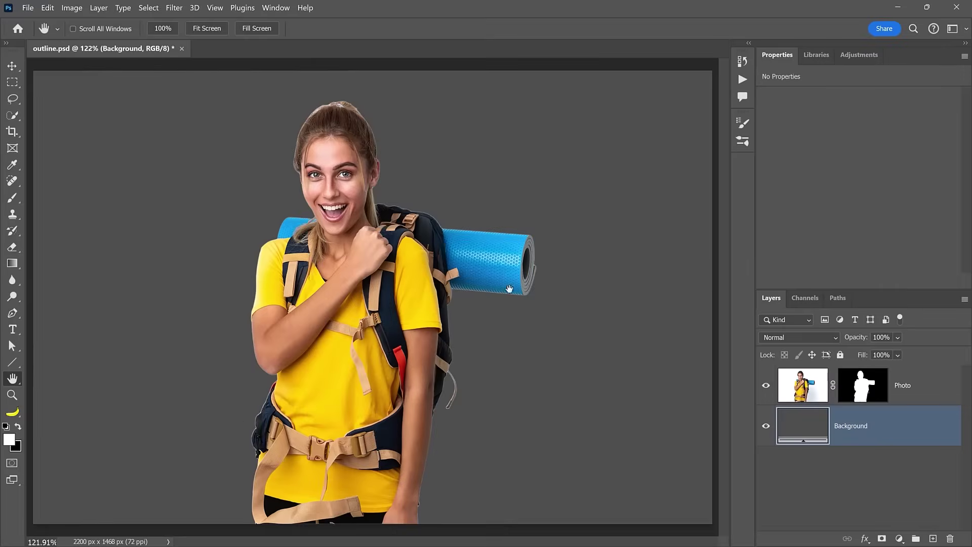
- Apply a Minimum filter to the Photo layer mask with Roundness preserved, radius about 1.3 px
click(862, 389)
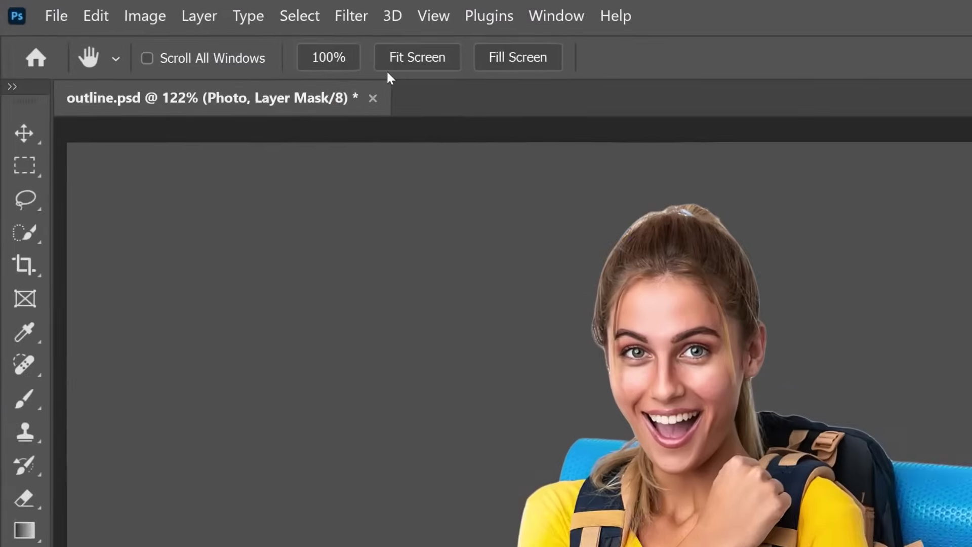
click(175, 9)
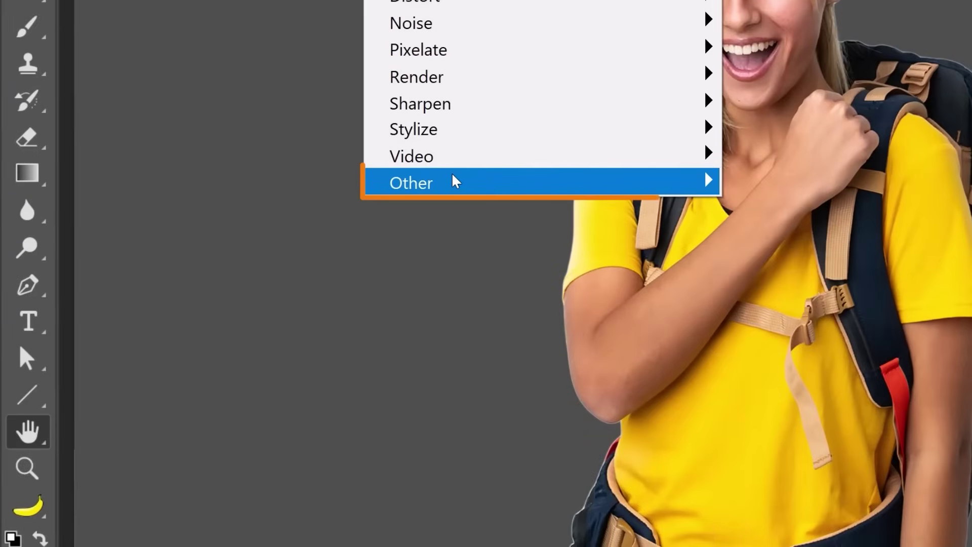
mouse_move(677, 185)
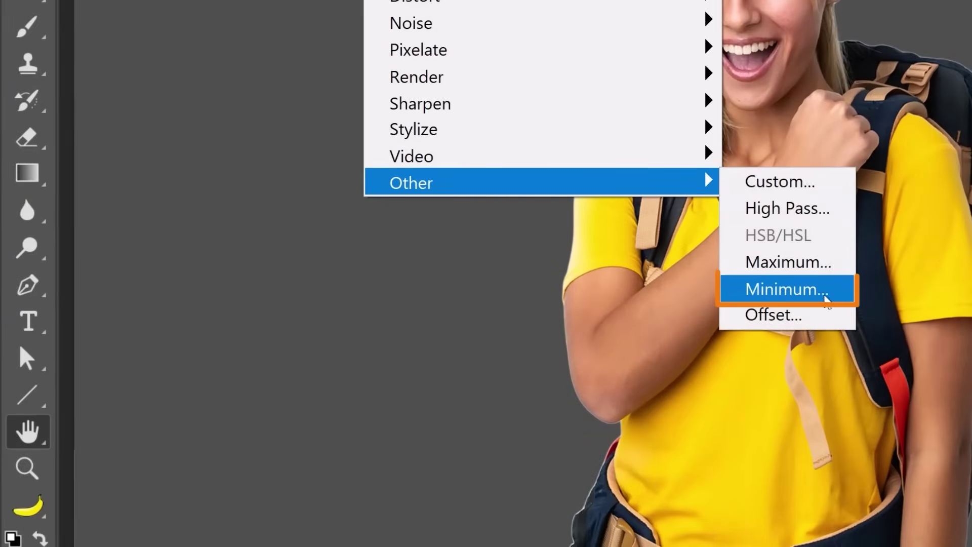
click(840, 293)
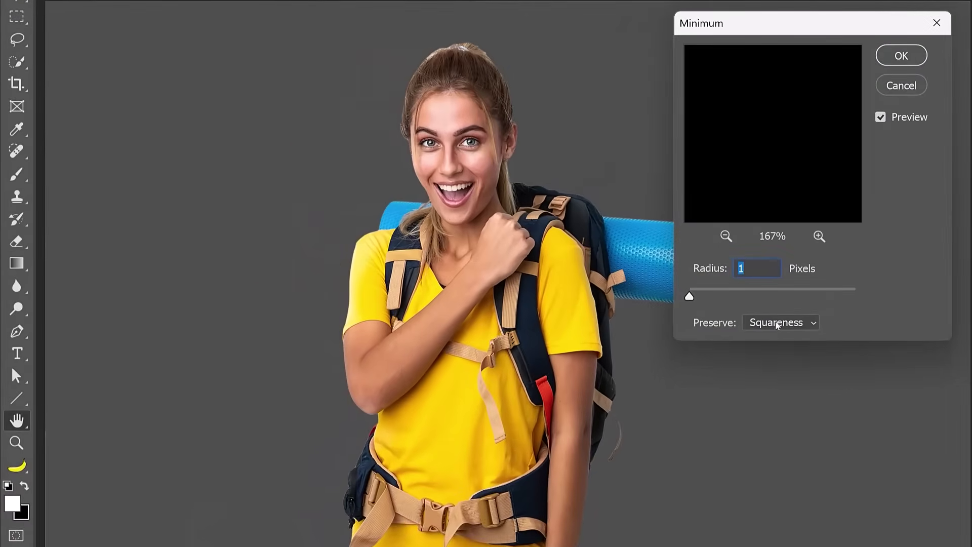
click(777, 324)
click(767, 348)
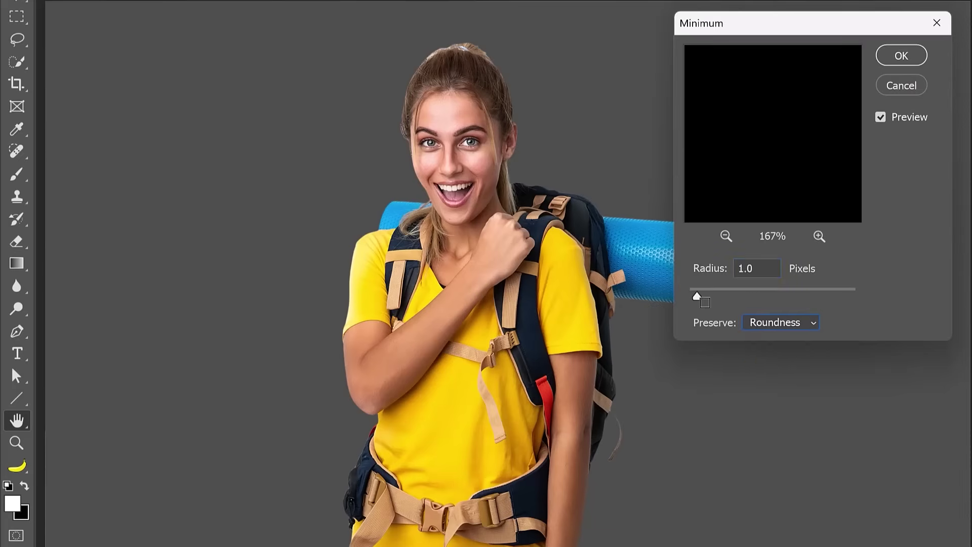
drag(711, 297, 740, 298)
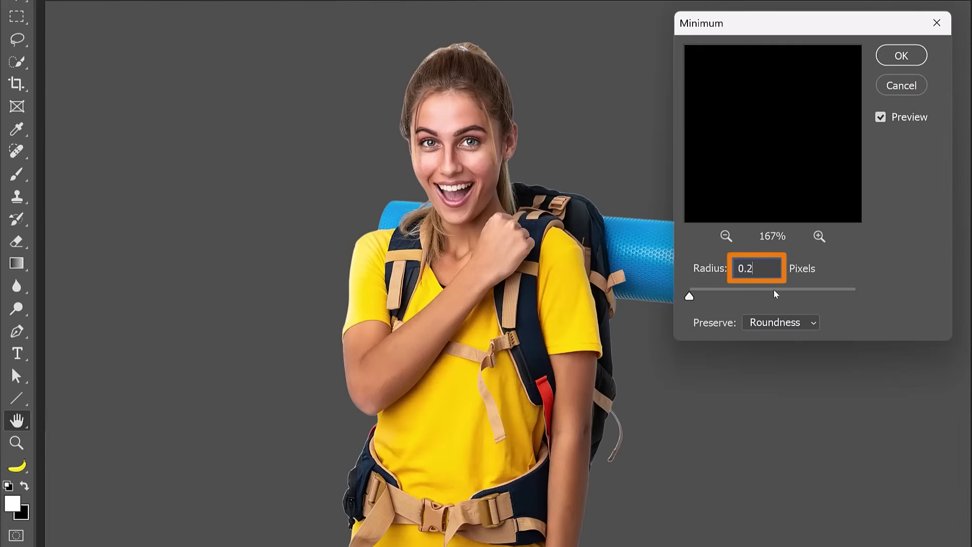
key(Up)
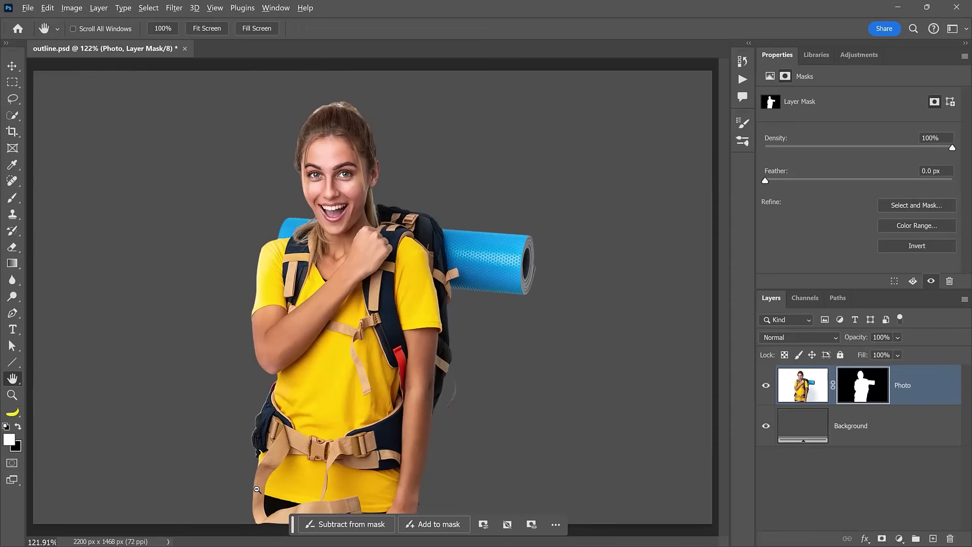
scroll(257, 489, up, 5)
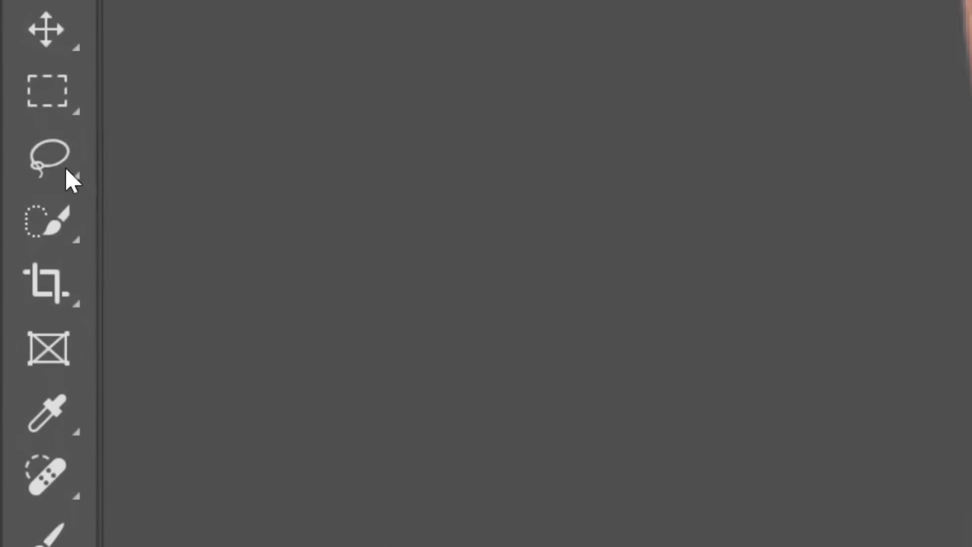
- Lasso a selection around the bag's left edge
click(10, 98)
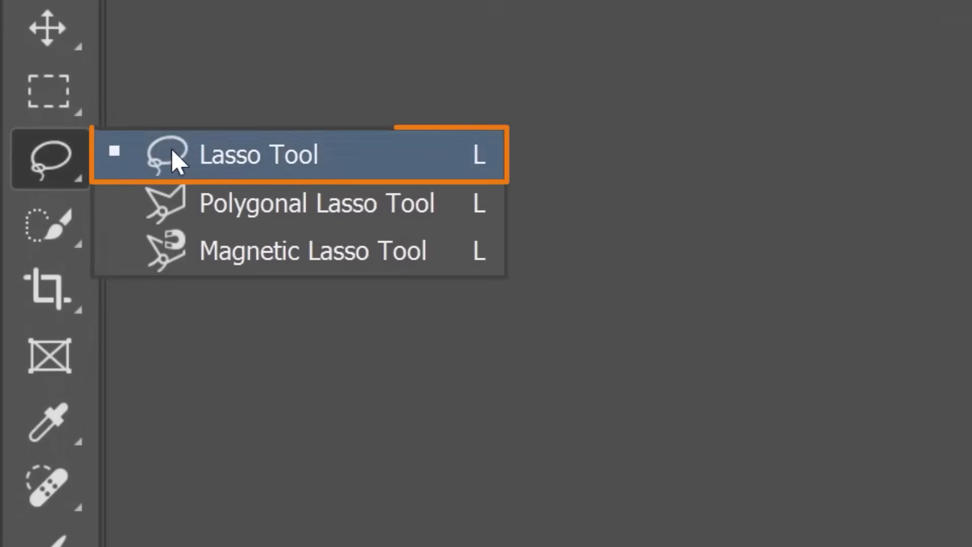
click(174, 157)
drag(214, 175, 287, 188)
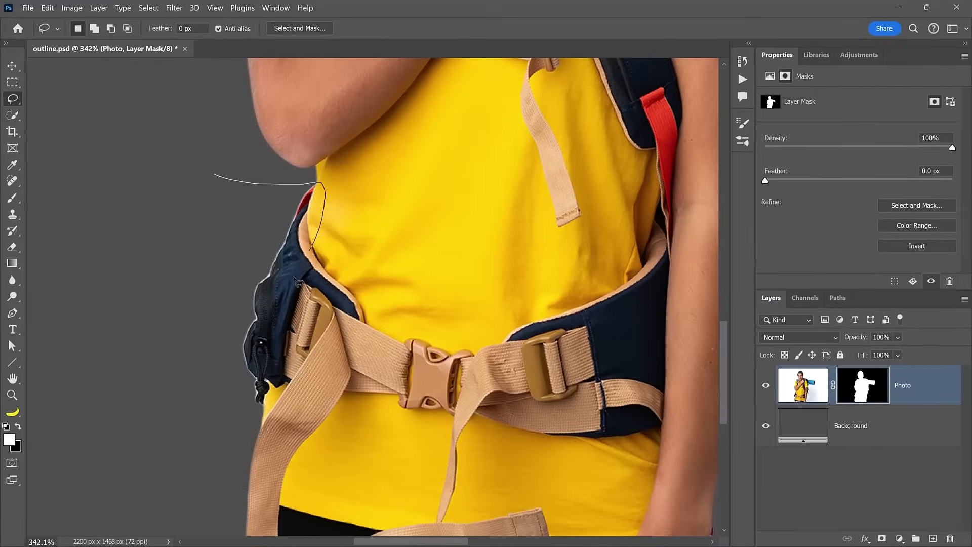
drag(252, 408, 201, 175)
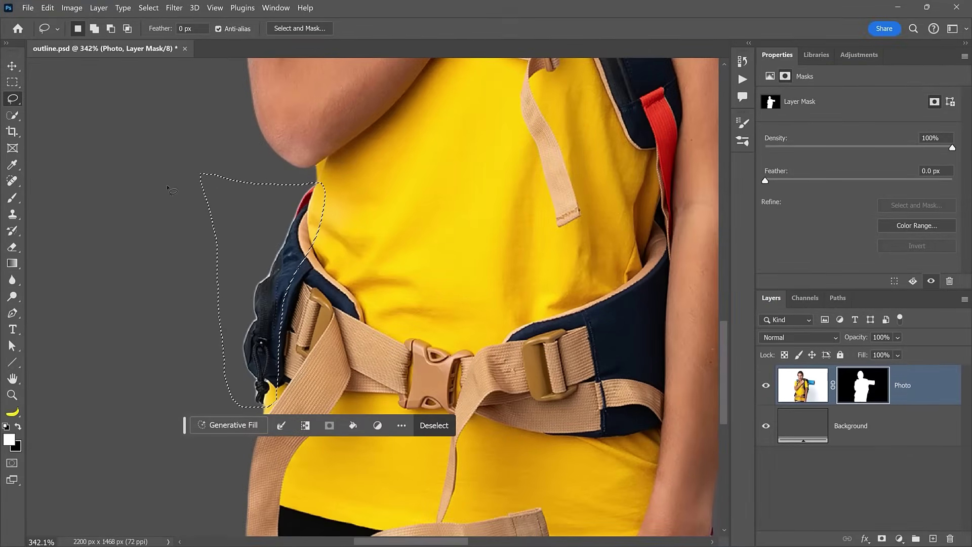
- Contract the selected mask edge with a Minimum filter at about 2.8 px radius
click(173, 13)
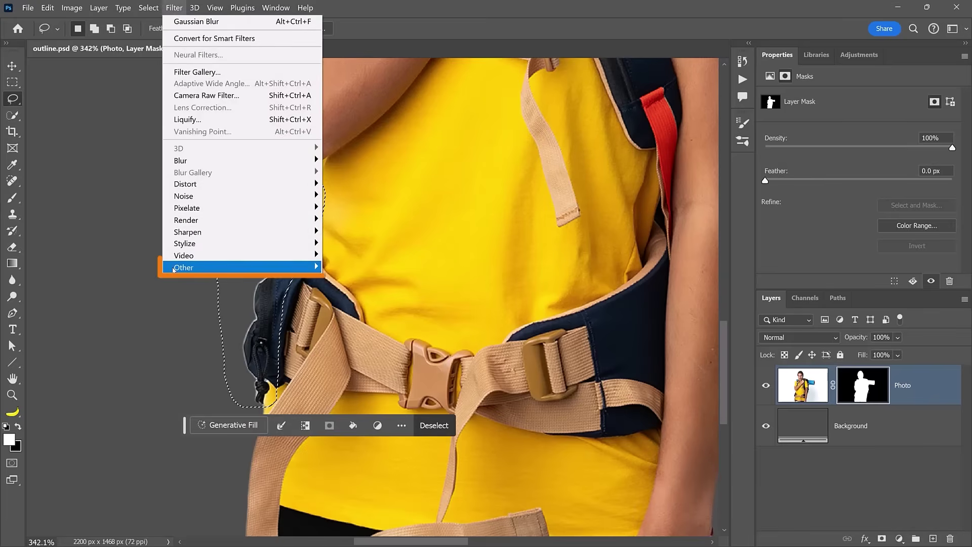
mouse_move(291, 268)
click(377, 314)
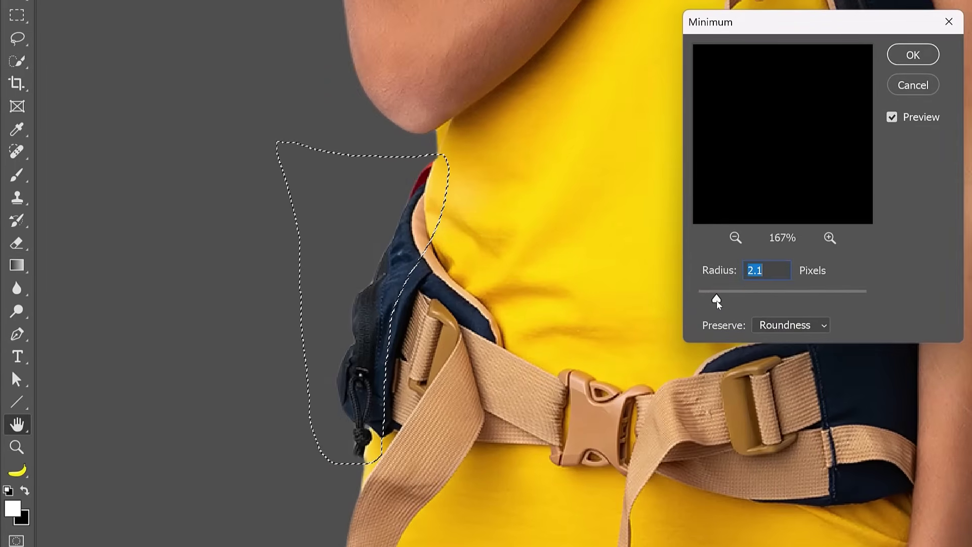
drag(716, 301, 722, 302)
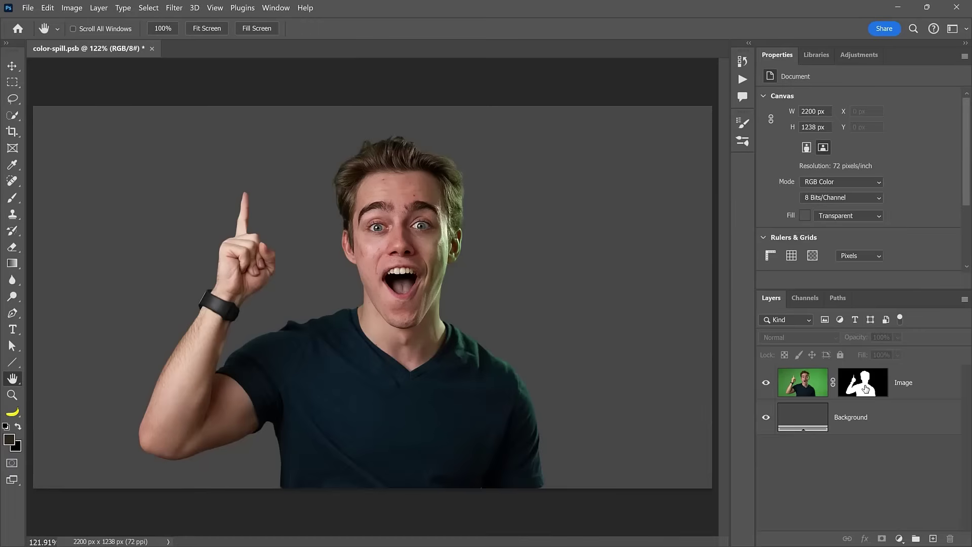
- Check the Image mask, then add Layer 1 clipped to Image with Color blend mode
shift+click(865, 388)
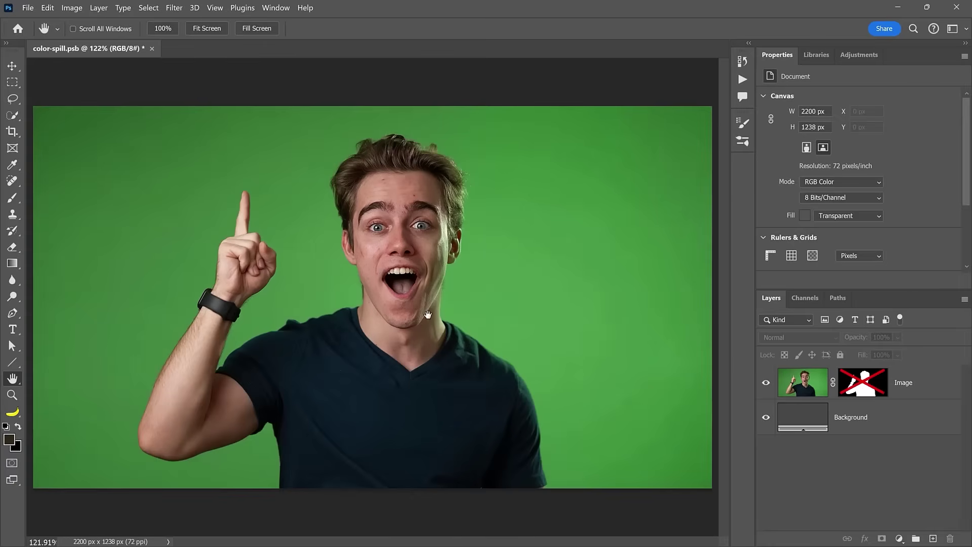
shift+click(864, 388)
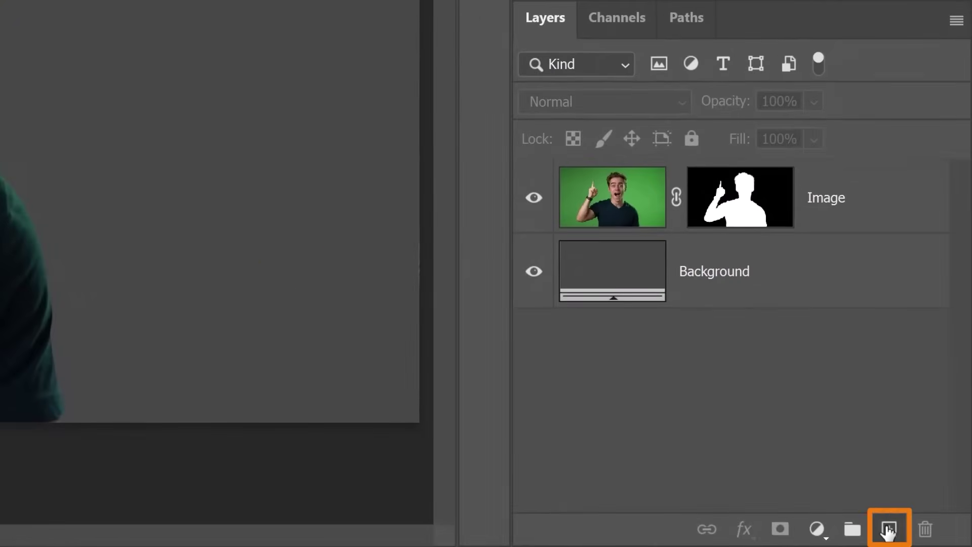
click(888, 529)
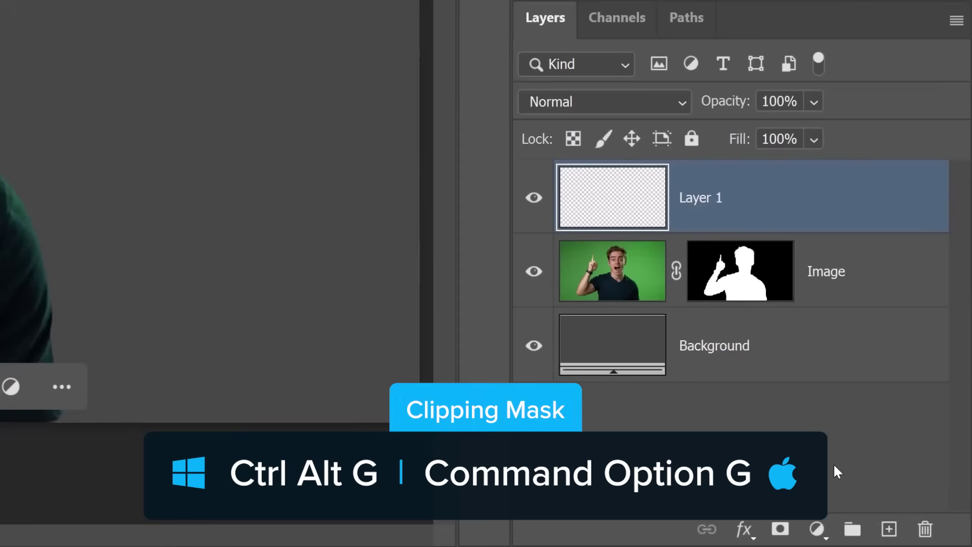
key(ctrl+alt+g)
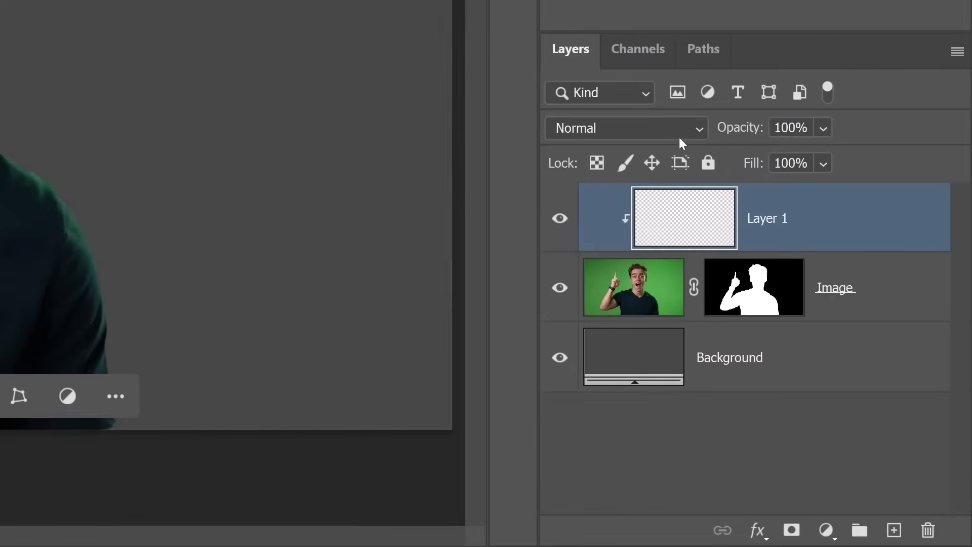
click(704, 129)
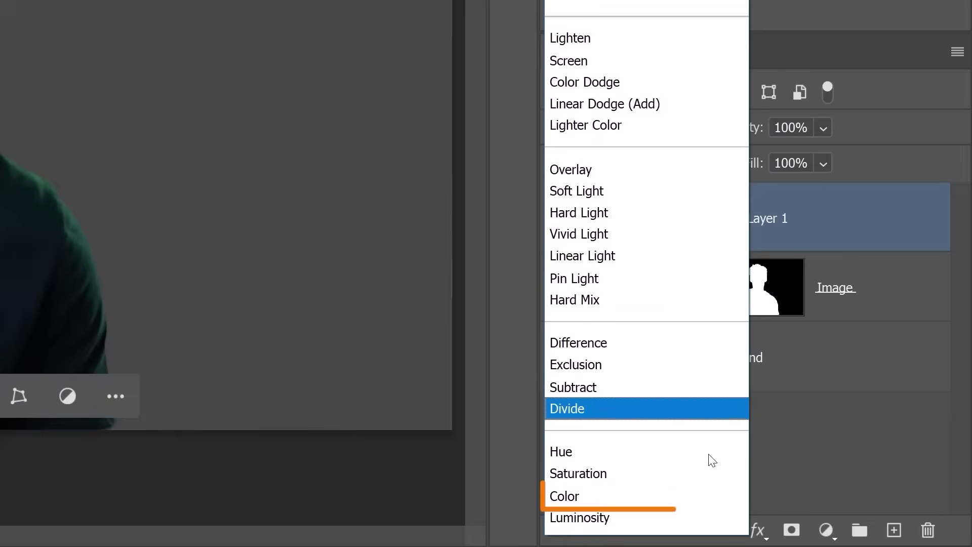
click(711, 500)
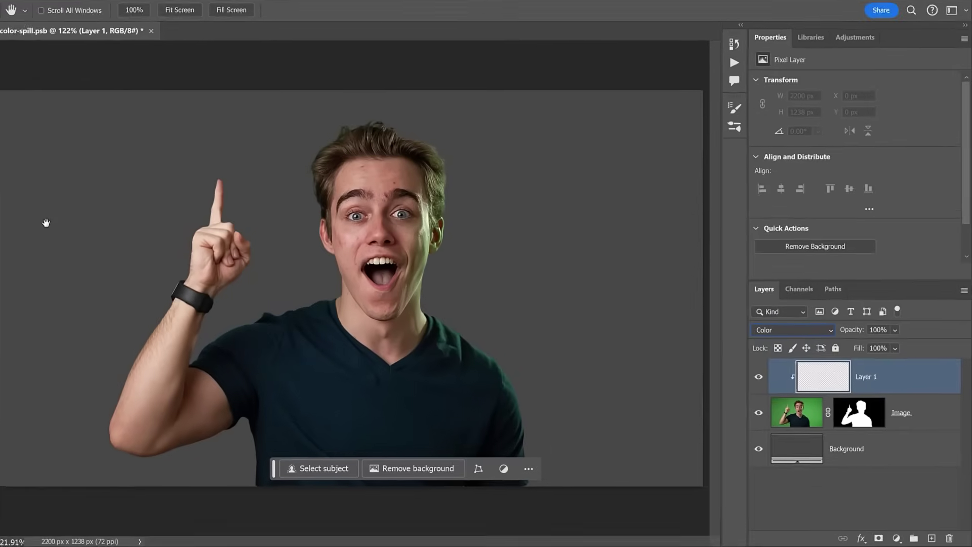
- Paint sampled skin tone over the green jaw and neck spill, with Layer 1 at 61% opacity
click(11, 200)
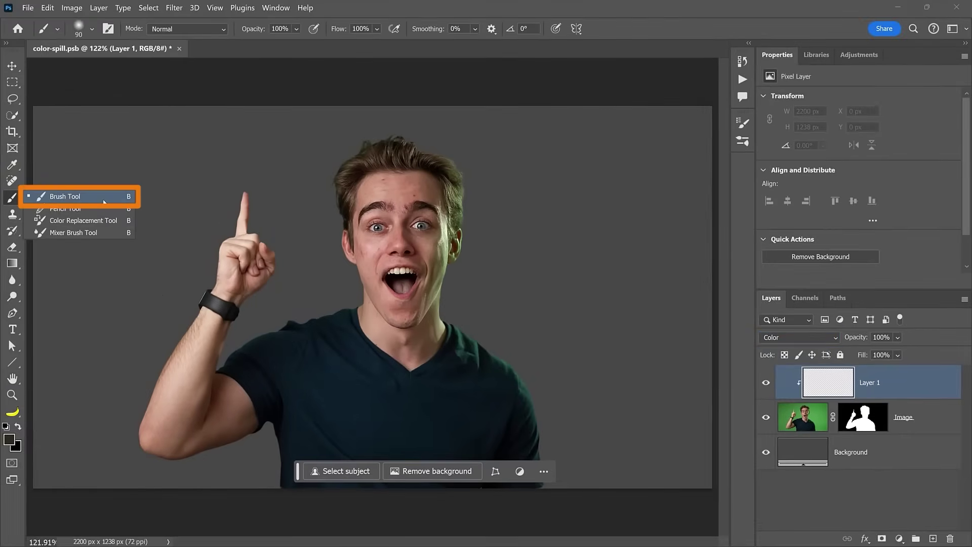
click(125, 200)
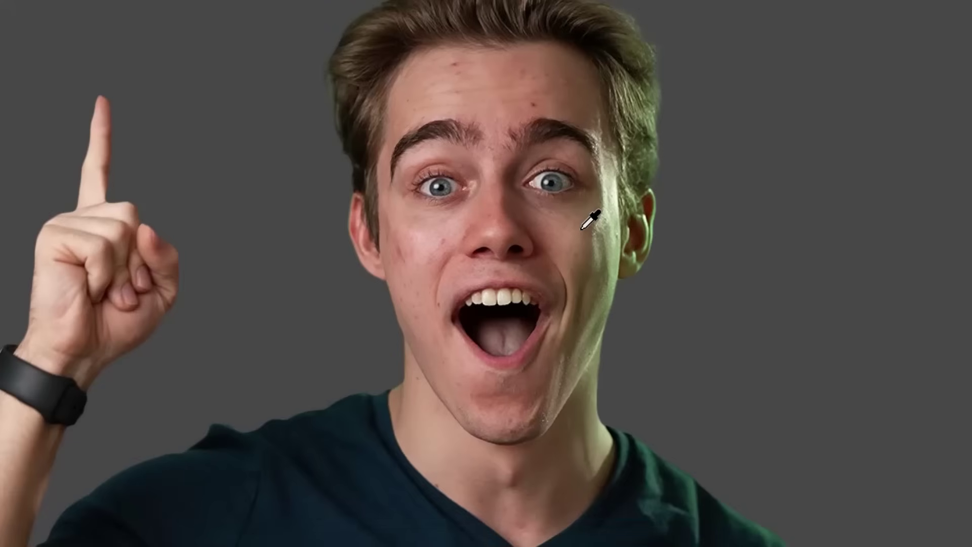
alt+click(582, 229)
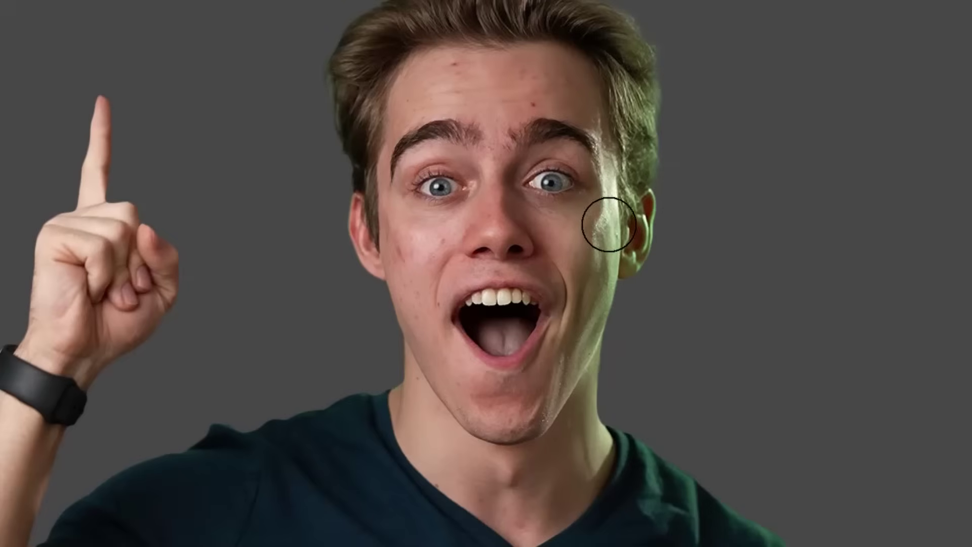
mouse_move(581, 328)
mouse_down()
mouse_move(573, 387)
mouse_move(588, 447)
mouse_move(582, 466)
mouse_up()
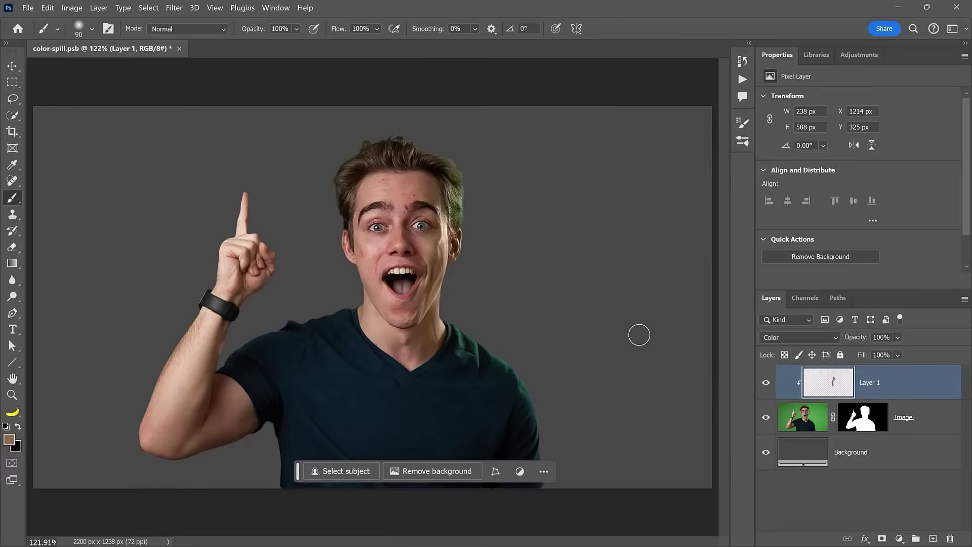
click(897, 337)
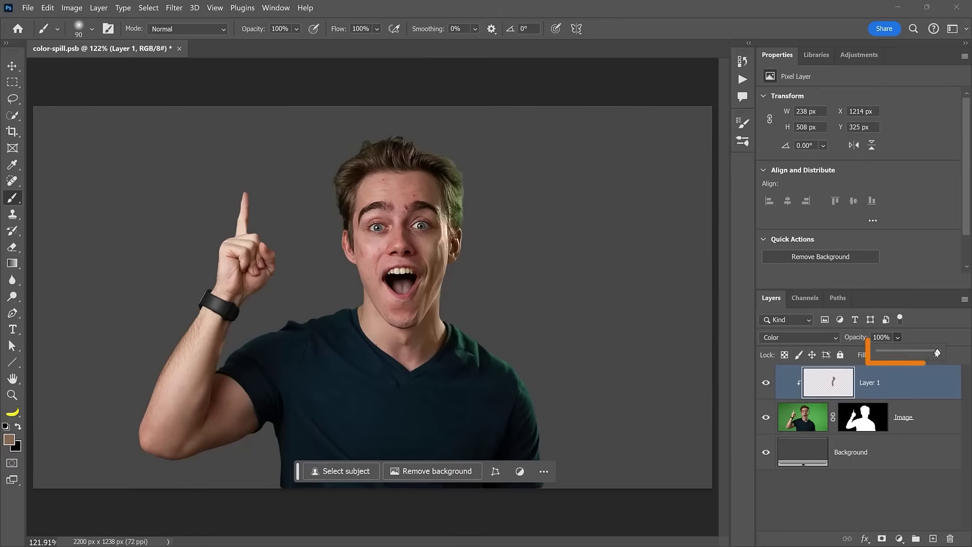
drag(939, 352, 915, 351)
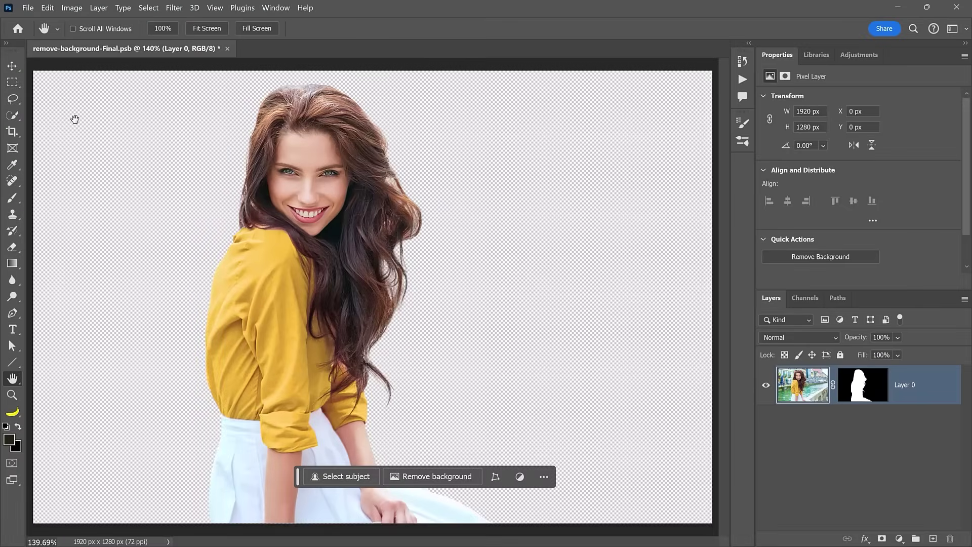
- Bring up Export As for the cutout as a 1920 × 1280 px PNG with Transparency on
click(28, 8)
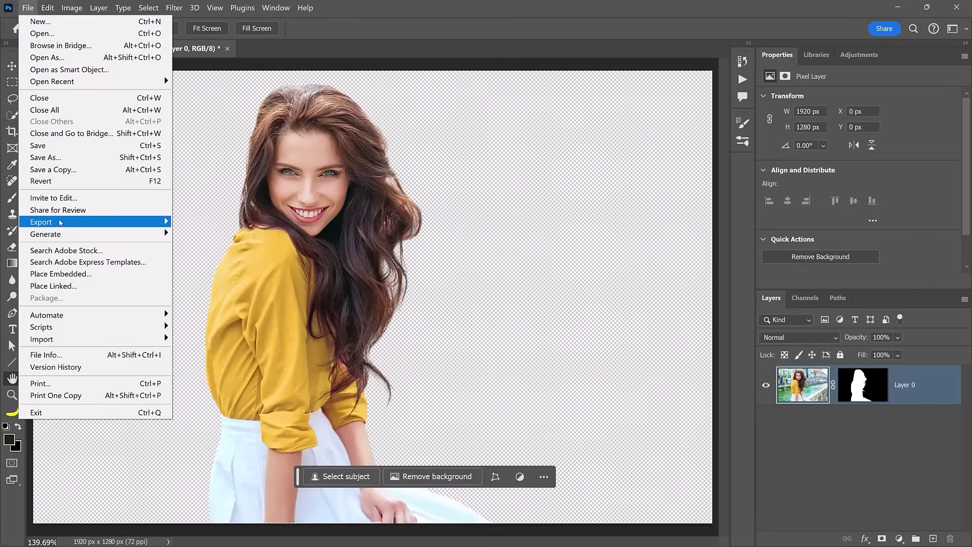
mouse_move(108, 225)
click(213, 233)
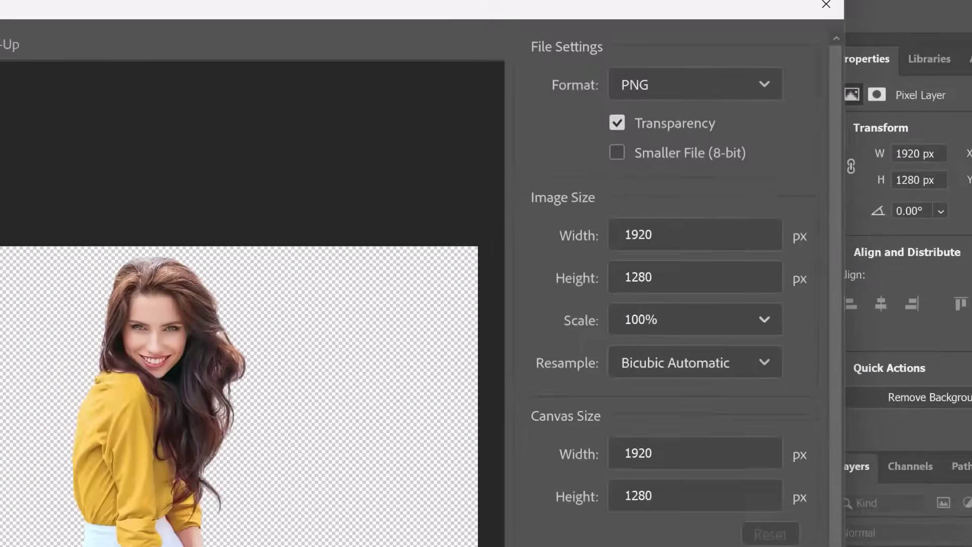